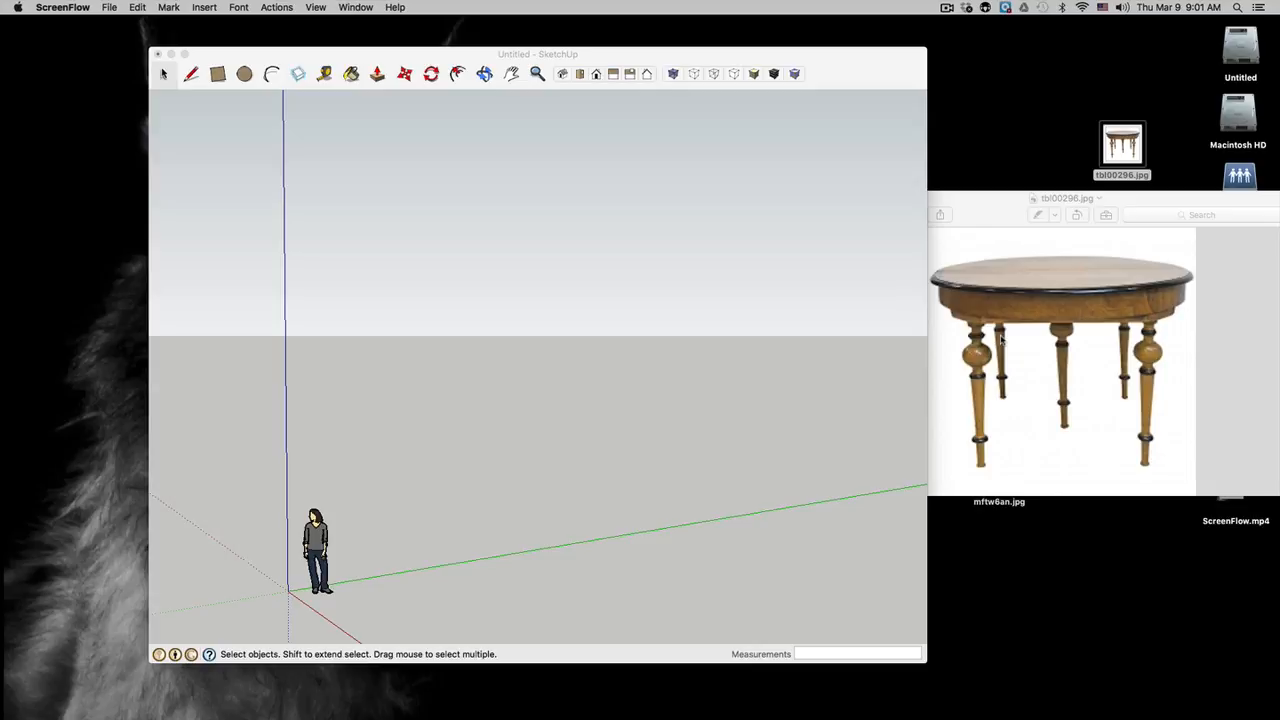
# Switch to SketchUp and draw a circle with a radius of about 1175 mm on the ground in front of the figure
pyautogui.click(413, 56)
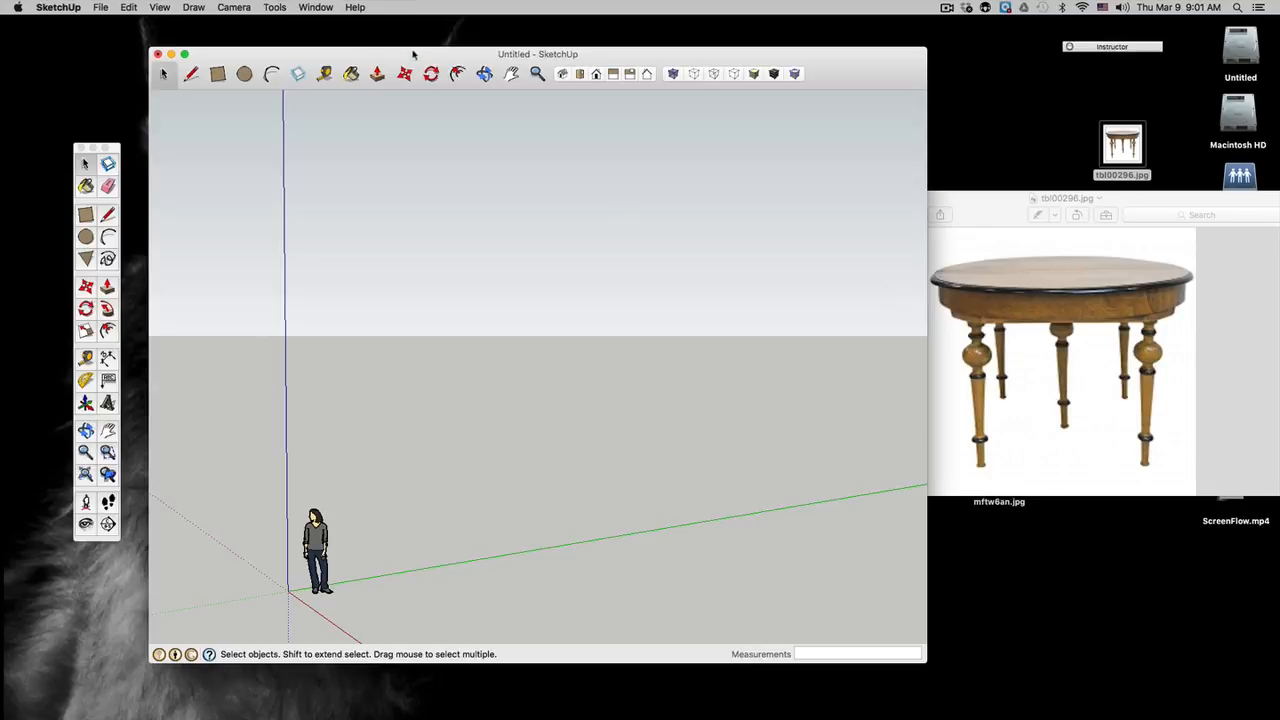
pyautogui.click(87, 238)
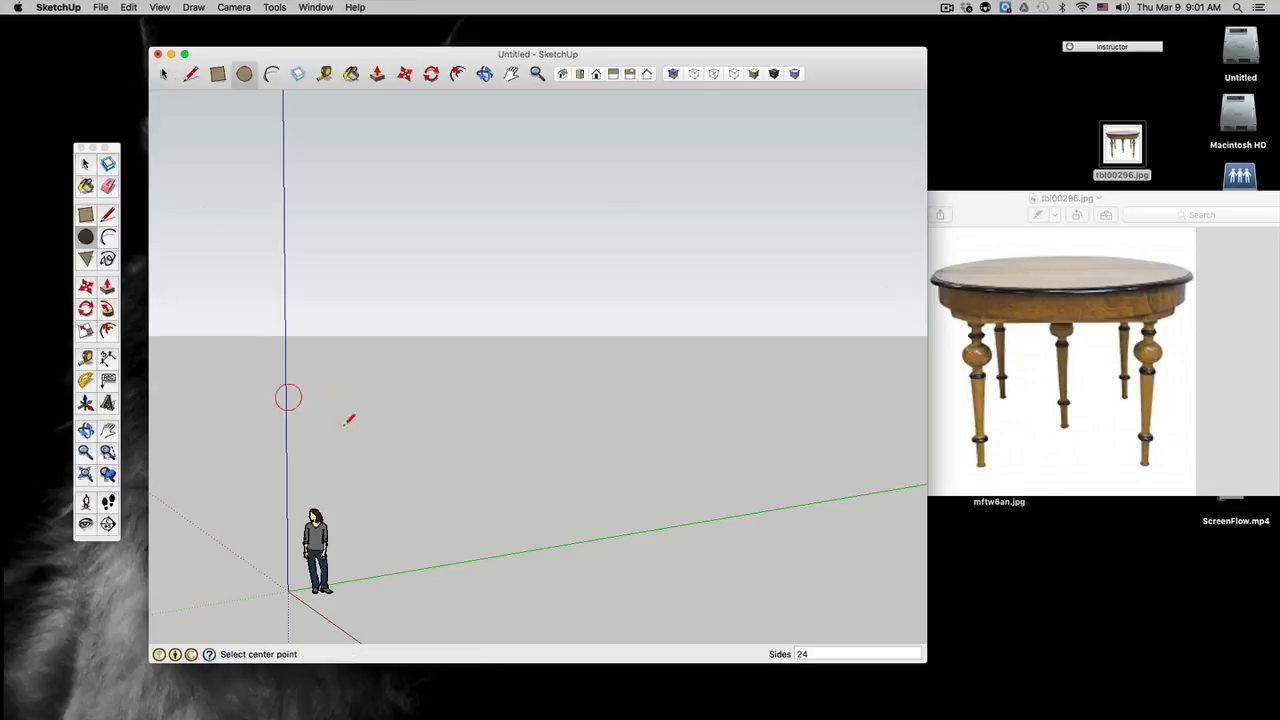
pyautogui.click(448, 596)
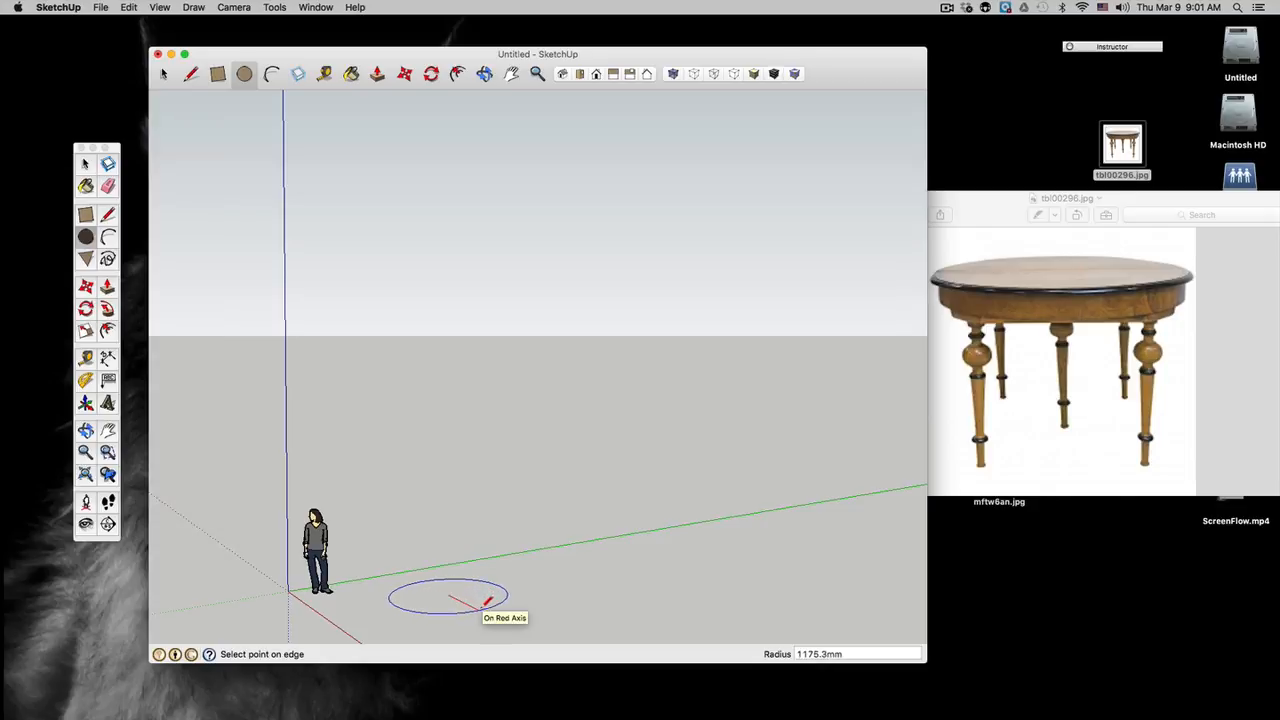
pyautogui.click(490, 606)
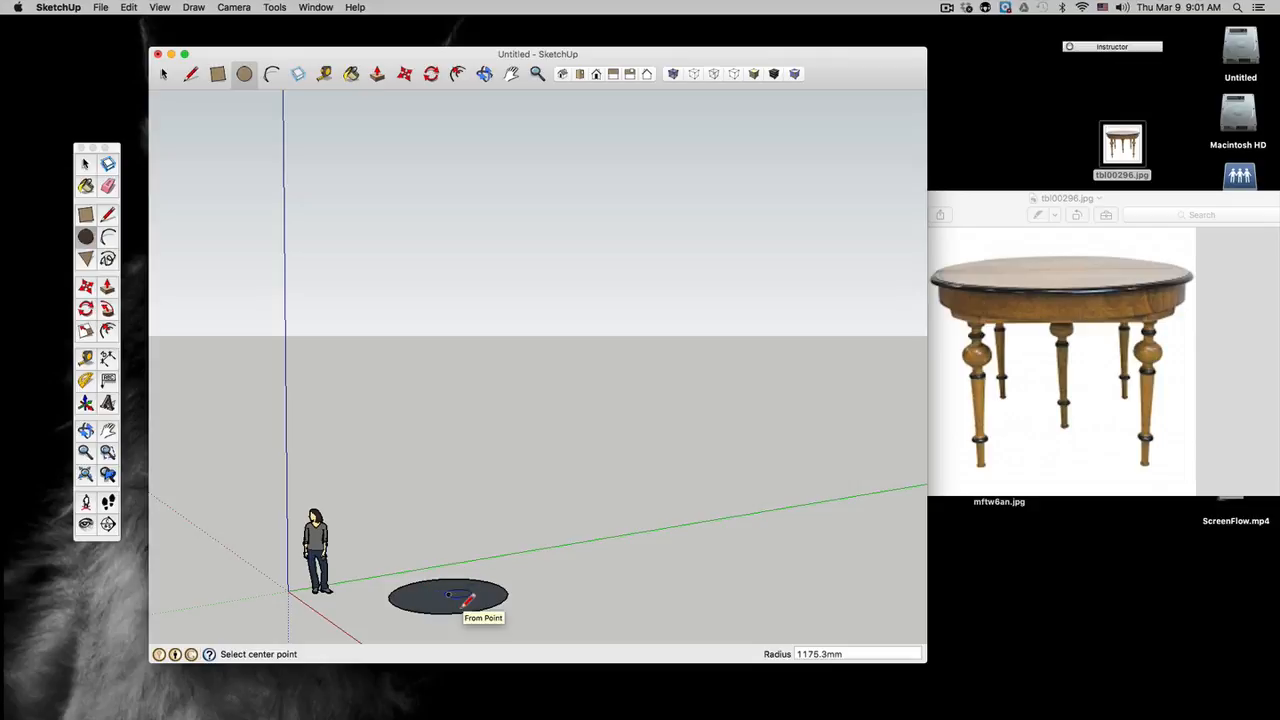
# Draw a radius line from the circle's centre to the endpoint on its edge, farthest along the green-axis side
pyautogui.scroll(5, 455, 608)
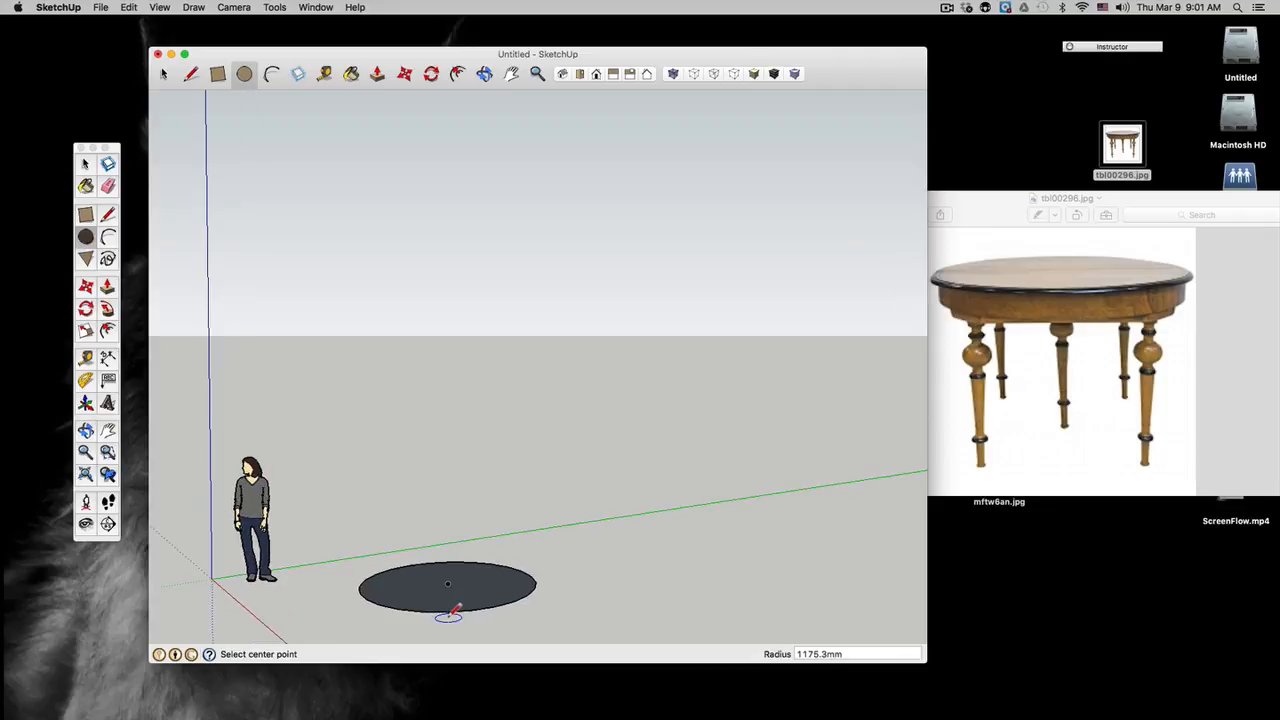
pyautogui.press('l')
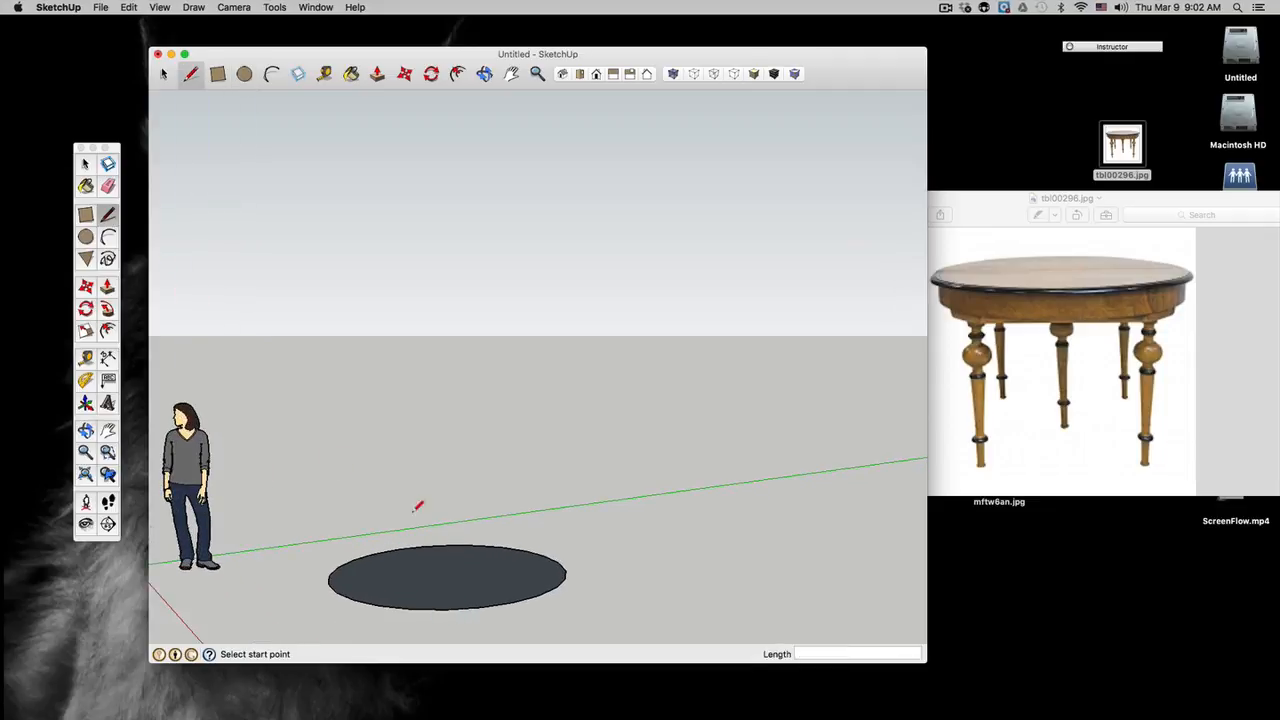
pyautogui.click(449, 571)
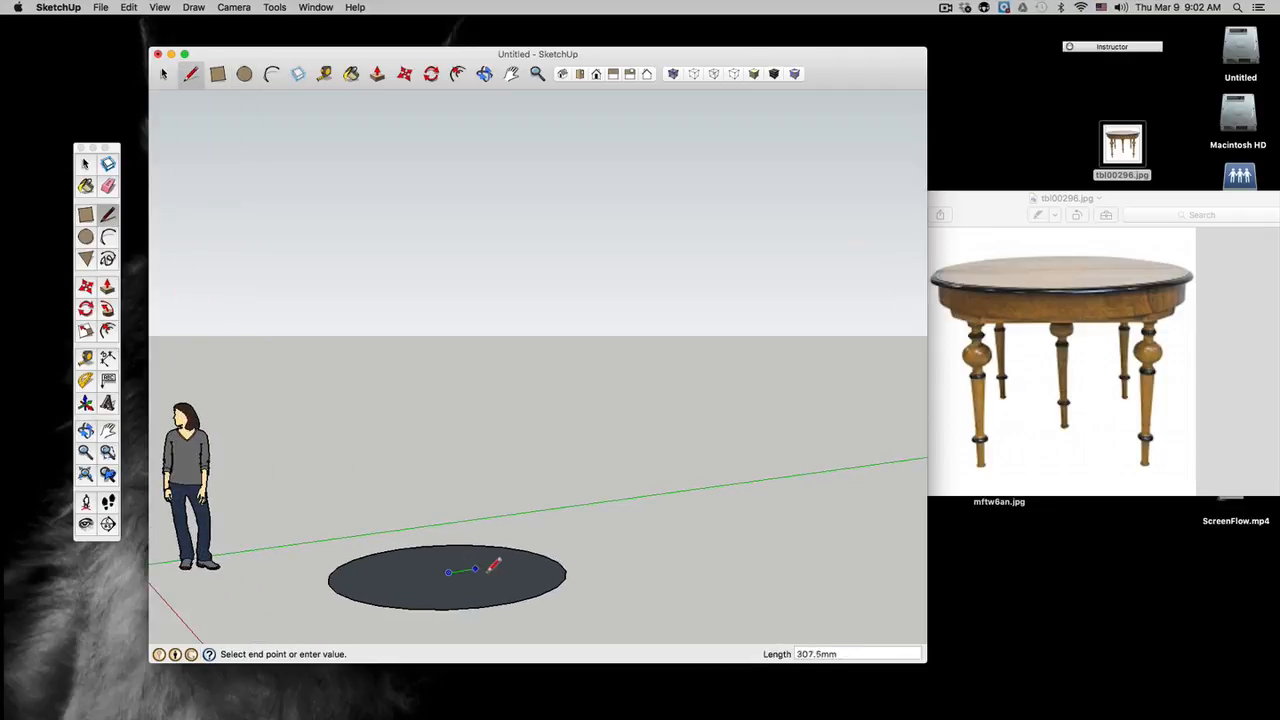
pyautogui.click(565, 573)
pyautogui.click(84, 165)
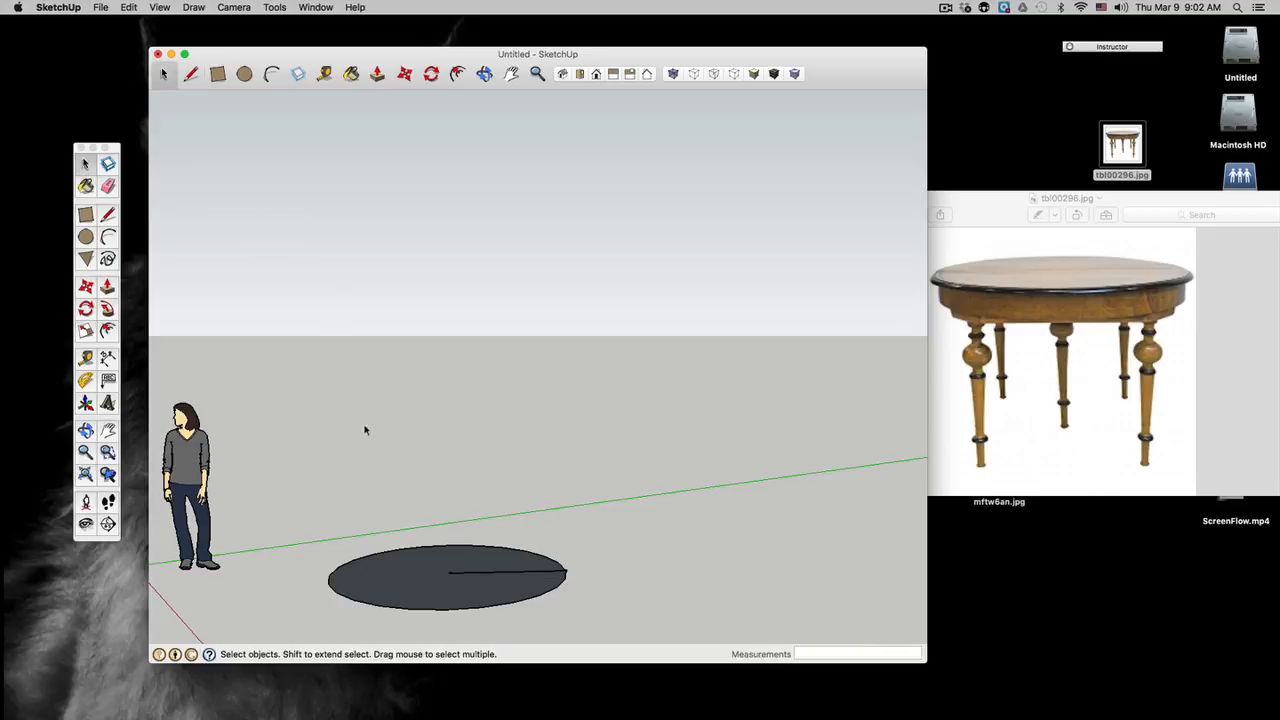
# Draw a vertical line about 4460 mm tall from the circle's centre and an upright rectangle from its top to the radius line's outer end
pyautogui.click(107, 217)
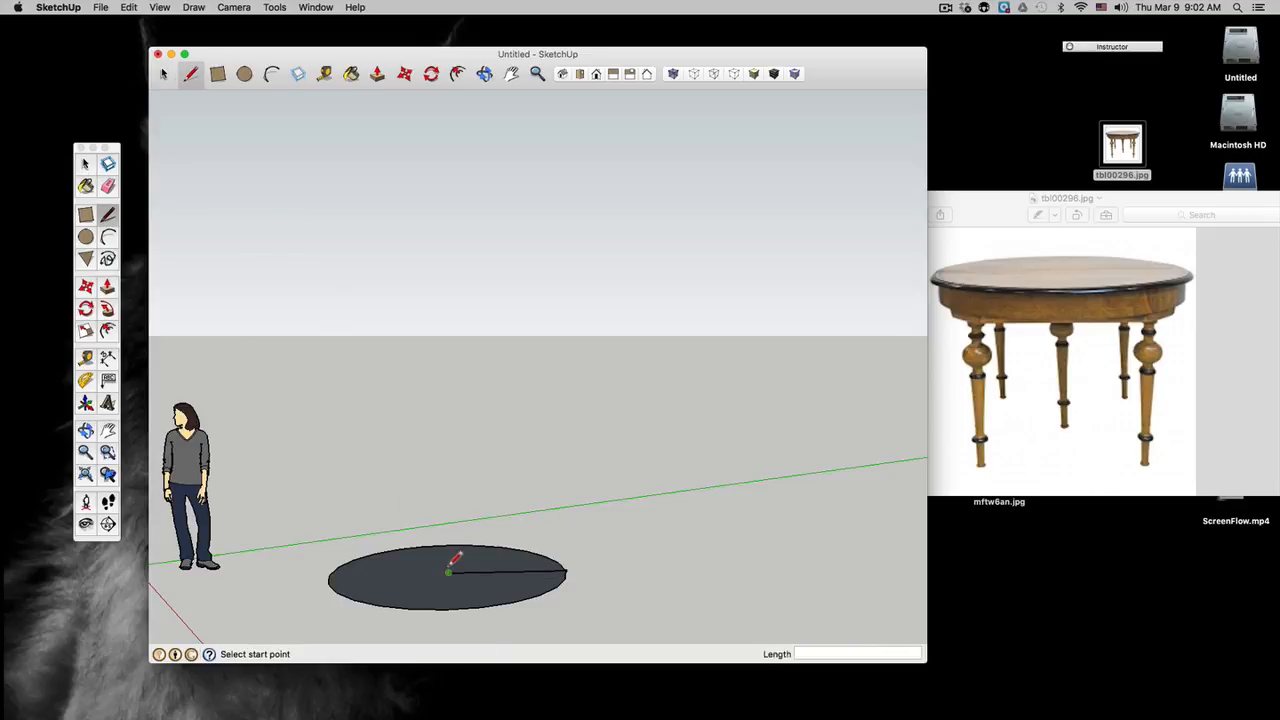
pyautogui.click(448, 571)
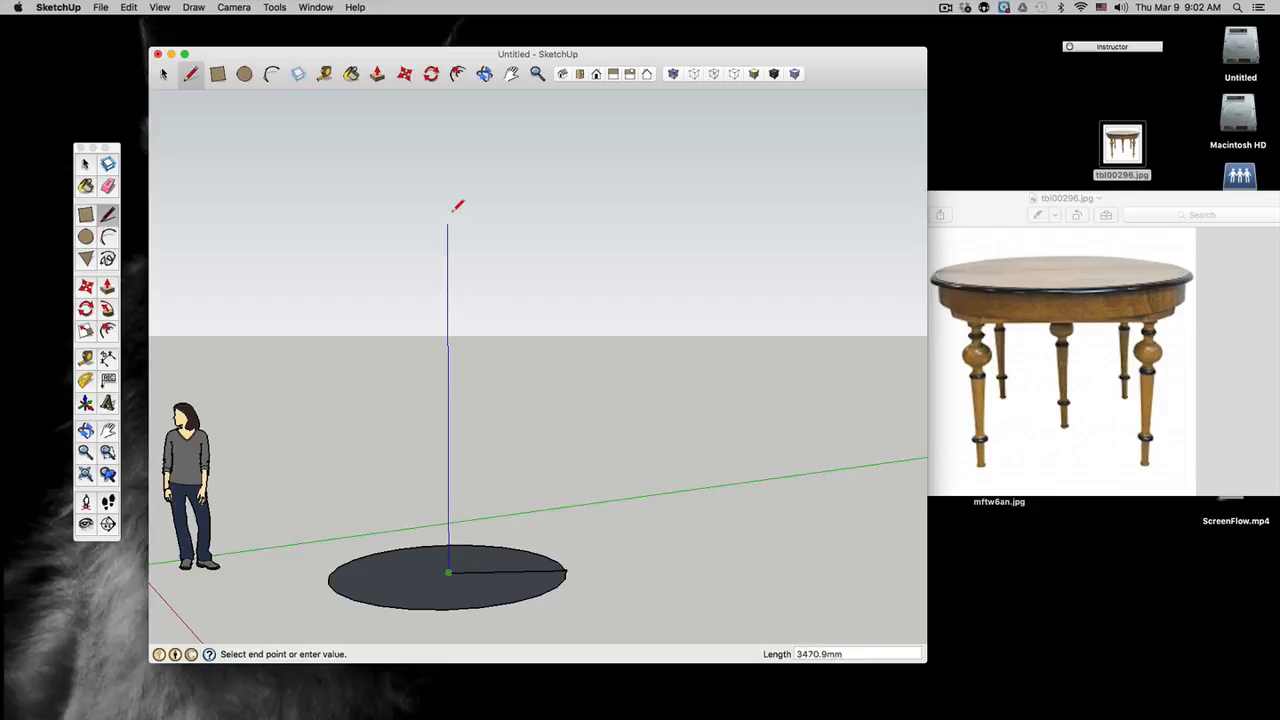
pyautogui.click(448, 123)
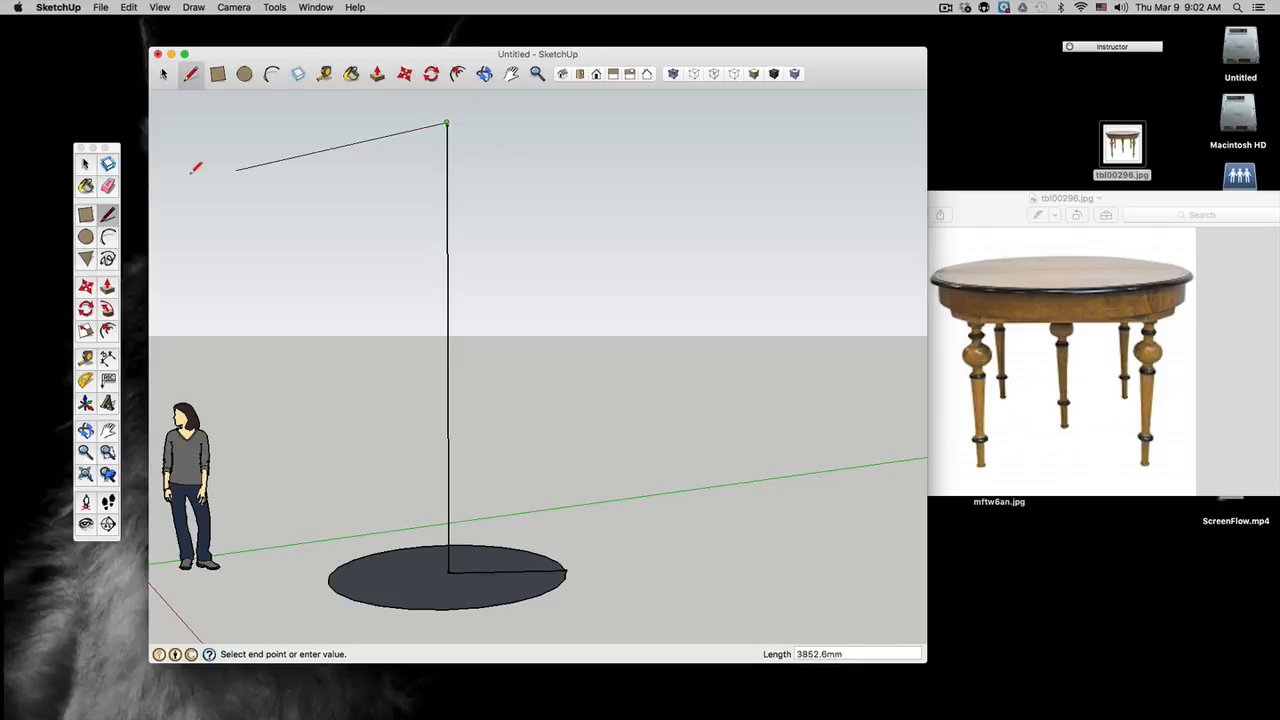
pyautogui.click(90, 215)
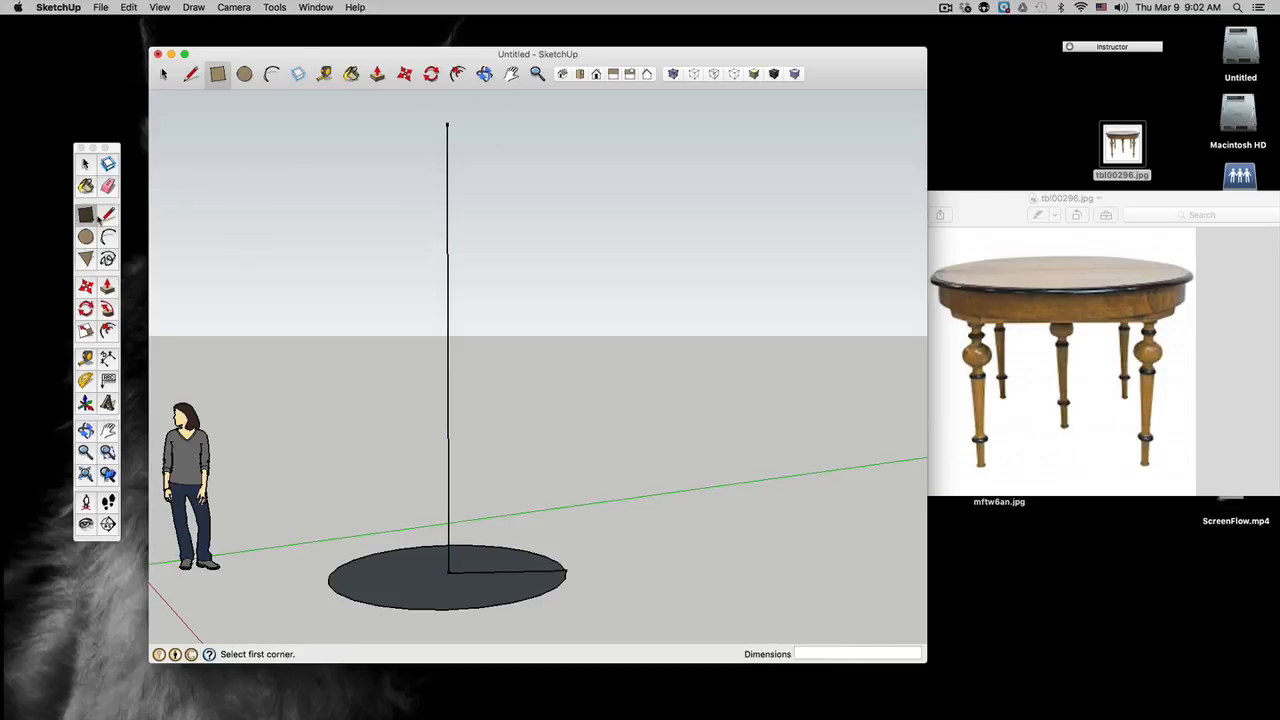
pyautogui.click(448, 123)
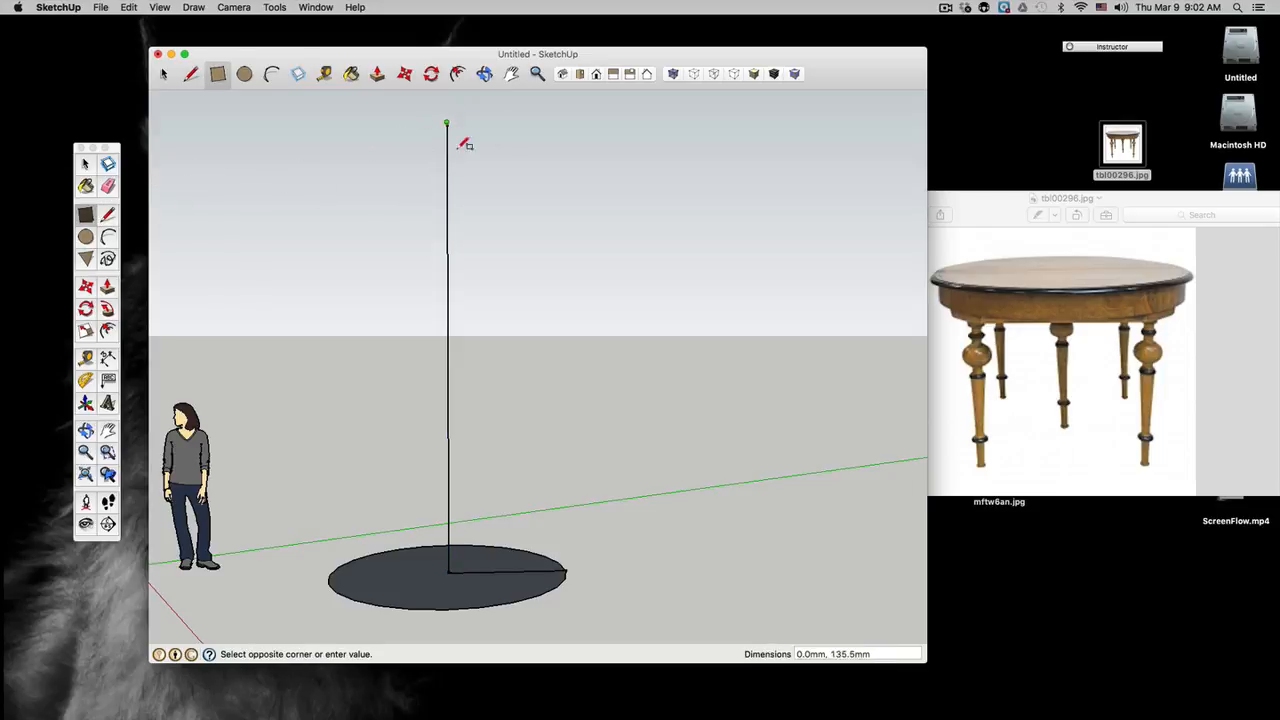
pyautogui.click(566, 572)
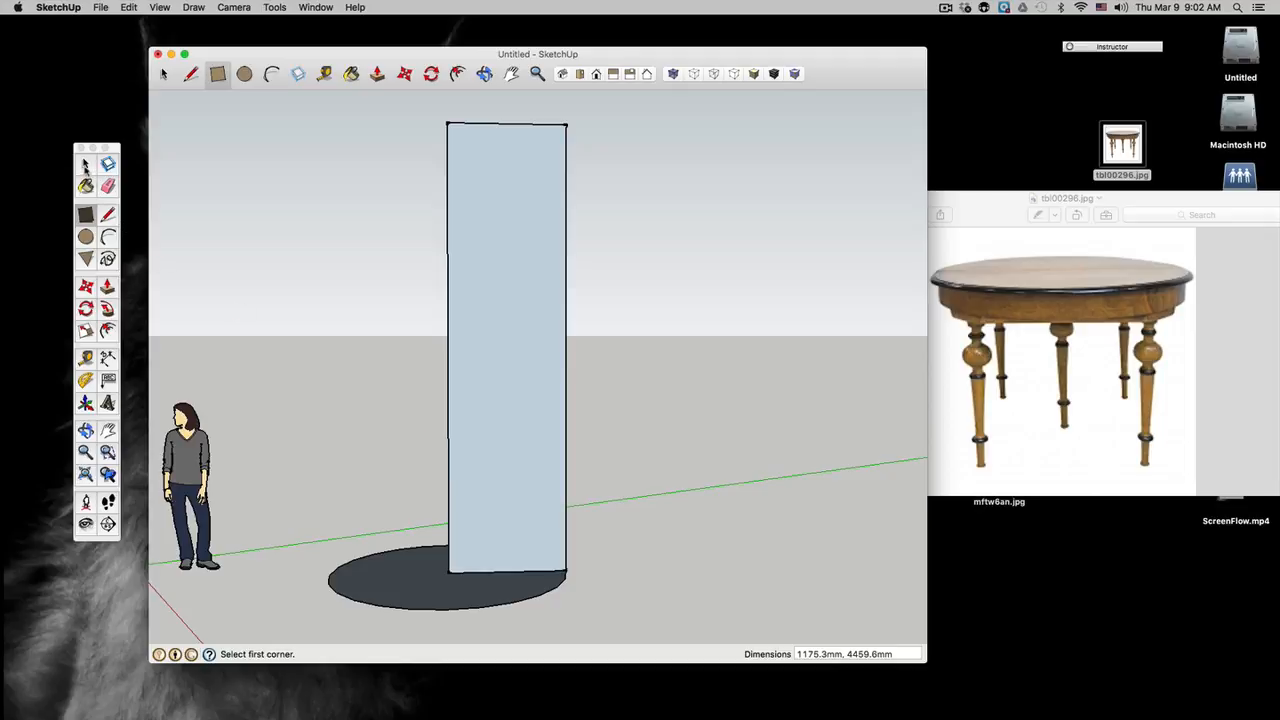
# Draw a slightly outward-slanting line about 1038 mm long on the rectangle, starting from its bottom edge near the centre axis
pyautogui.click(484, 74)
pyautogui.moveTo(625, 155); pyautogui.dragTo(589, 192)
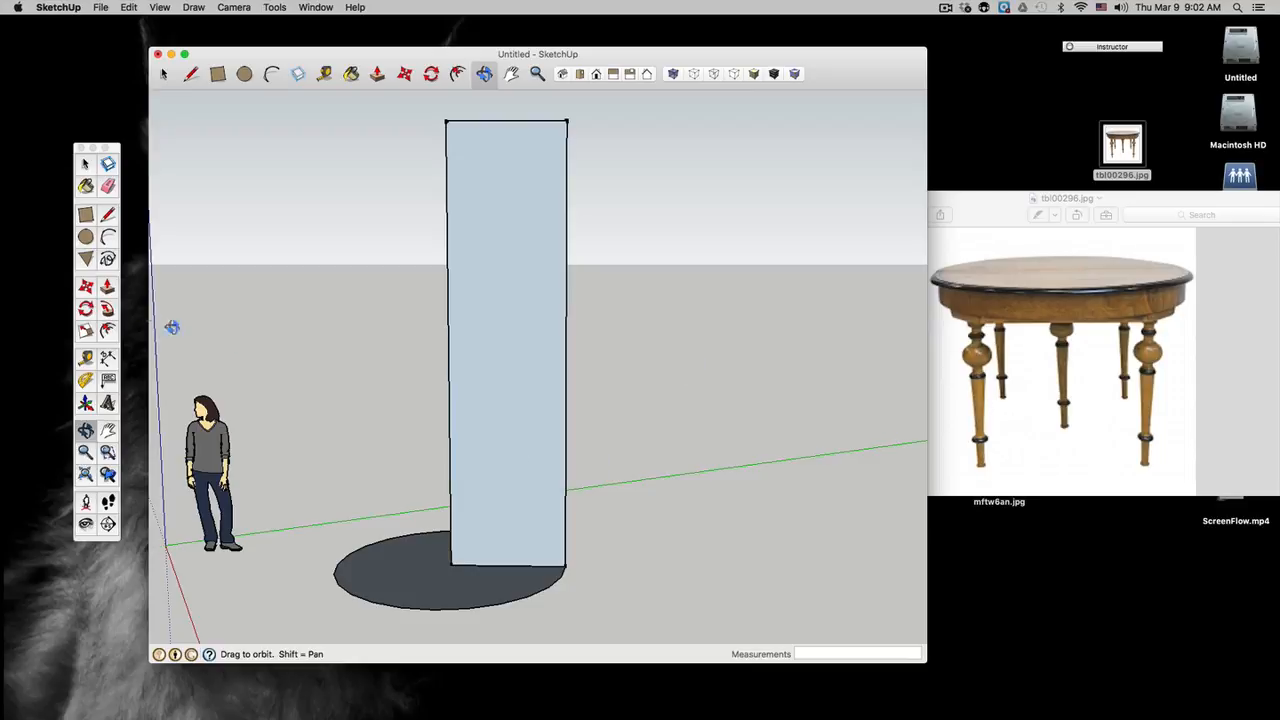
pyautogui.press('l')
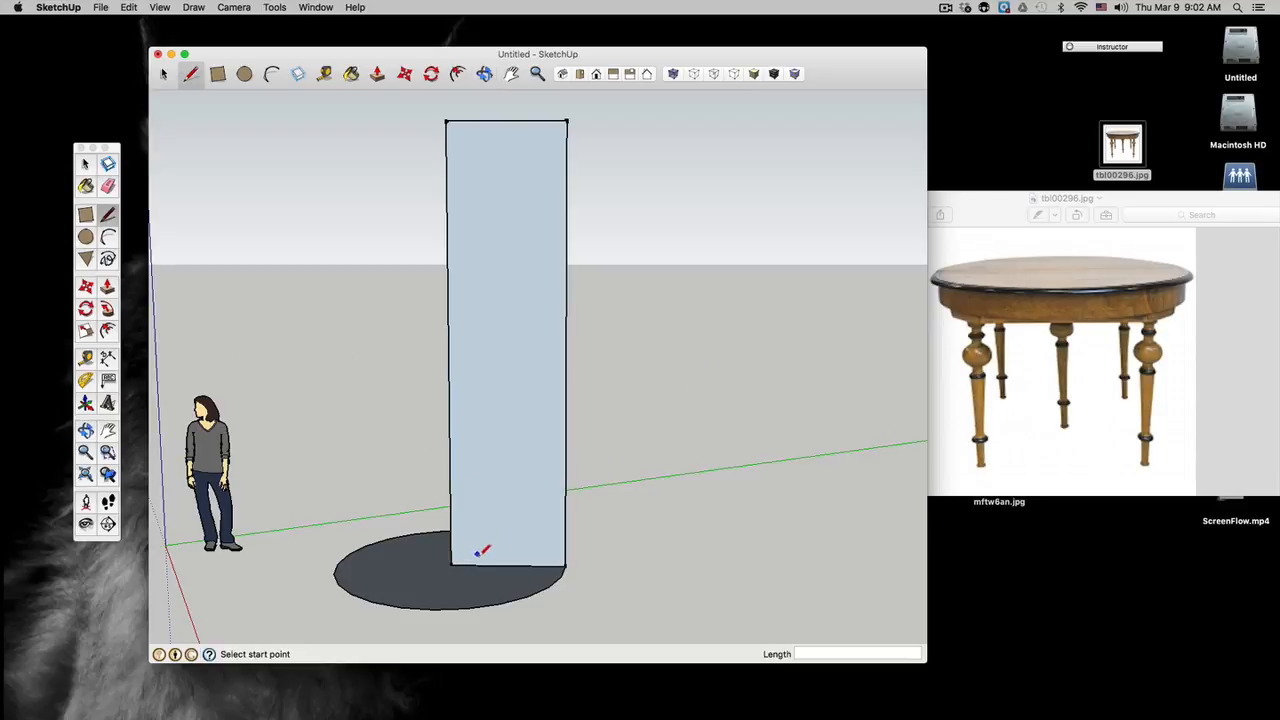
pyautogui.click(477, 566)
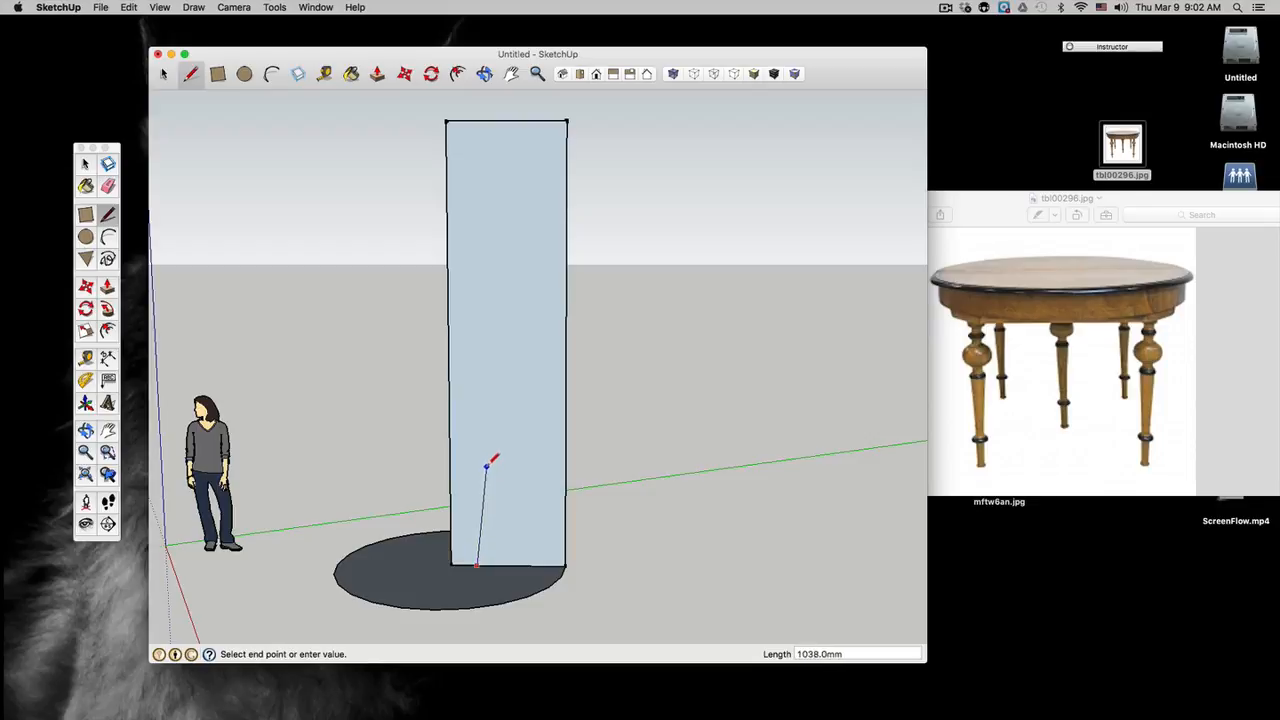
pyautogui.click(485, 465)
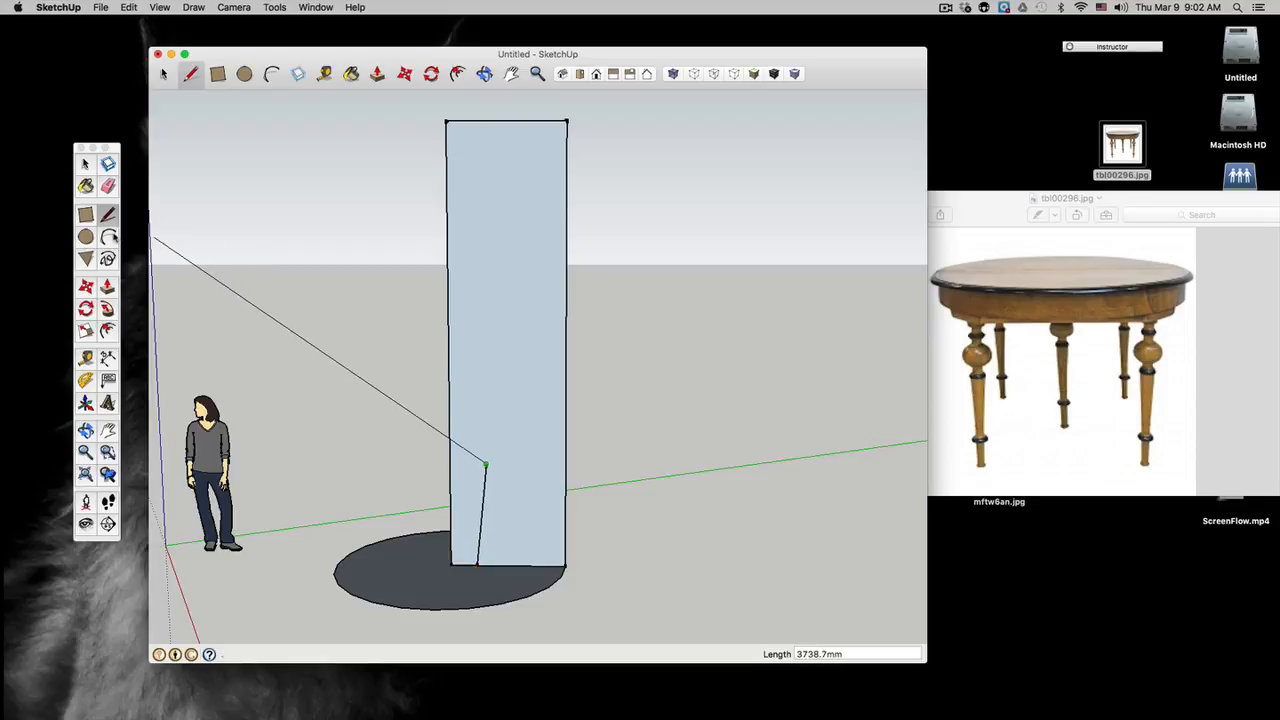
# Add an outward half-circle arc with a bulge of about 161 mm above the slanted line's upper end
pyautogui.click(108, 236)
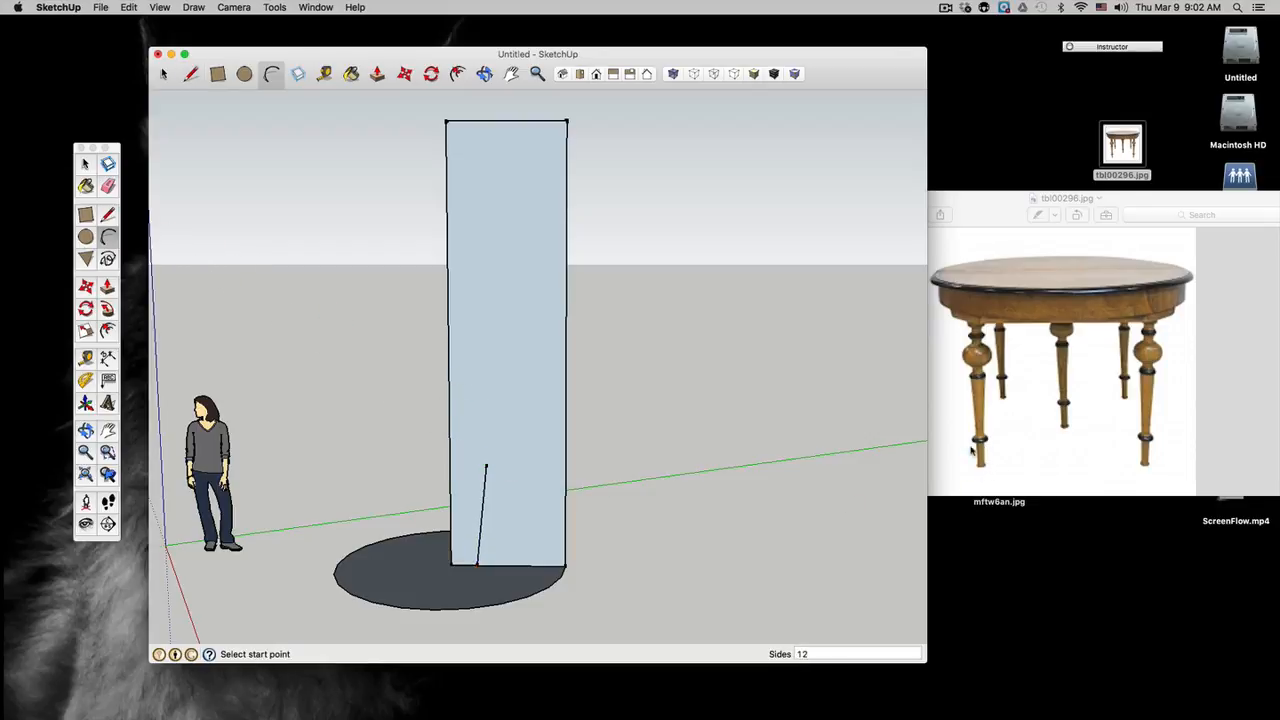
pyautogui.click(485, 465)
pyautogui.click(486, 432)
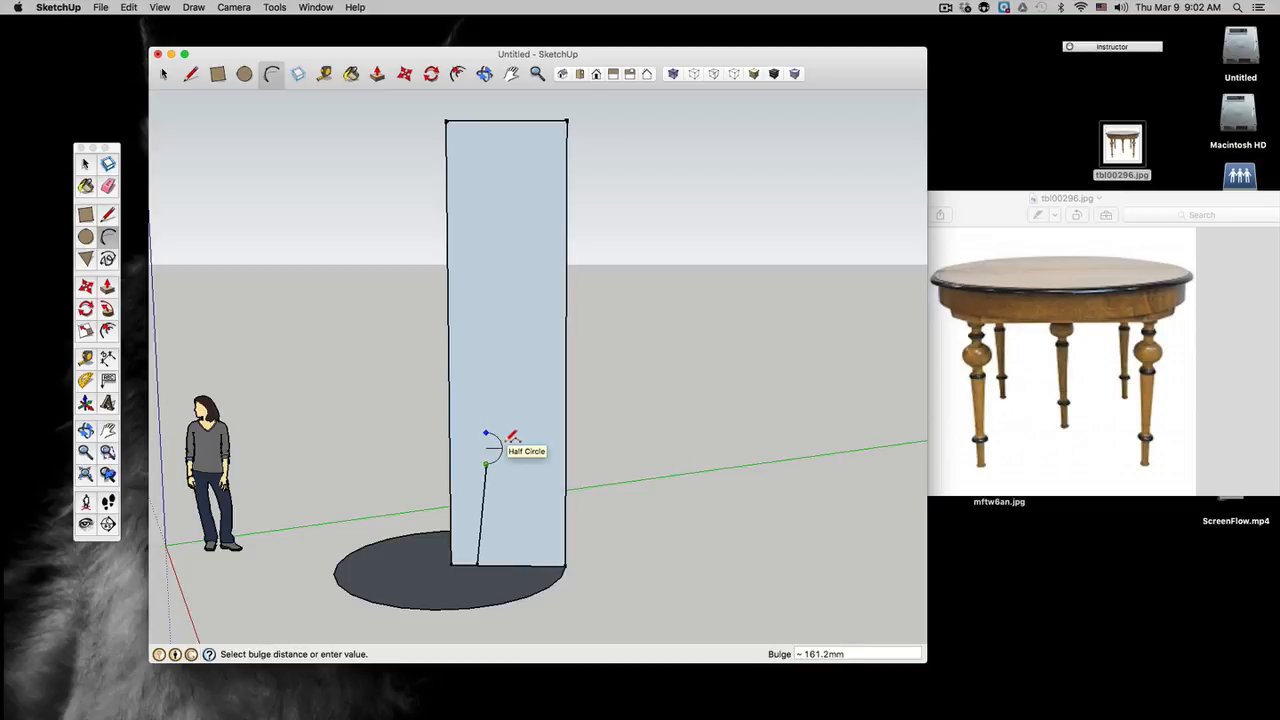
pyautogui.click(509, 439)
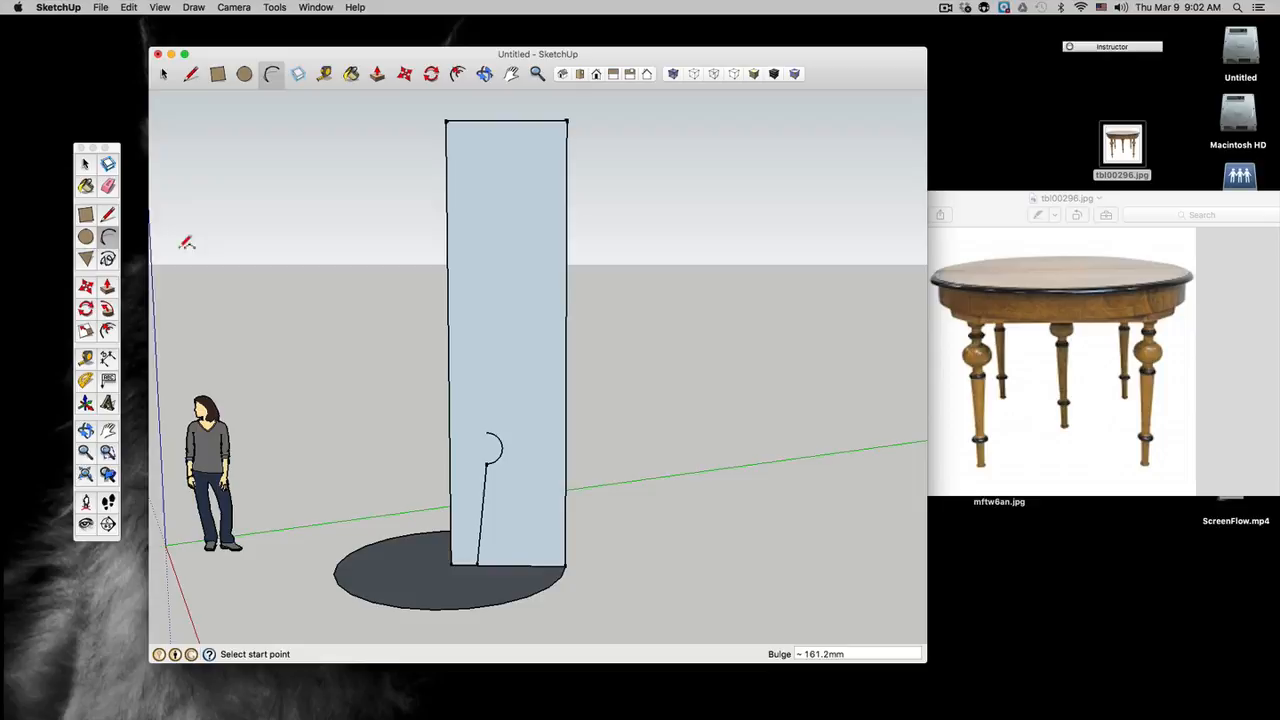
# Continue the leg profile with a longer outward-slanting line and a large outward arc with a bulge of about 323 mm above it
pyautogui.click(109, 214)
pyautogui.click(486, 432)
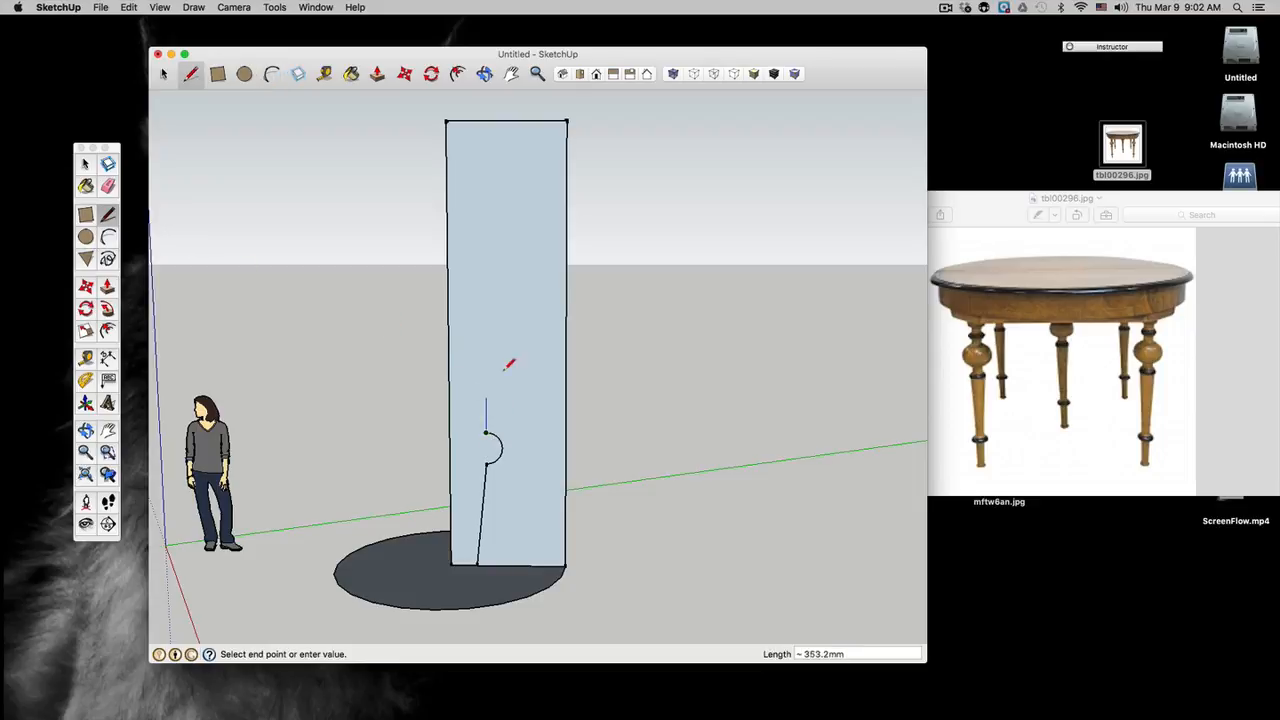
pyautogui.click(508, 294)
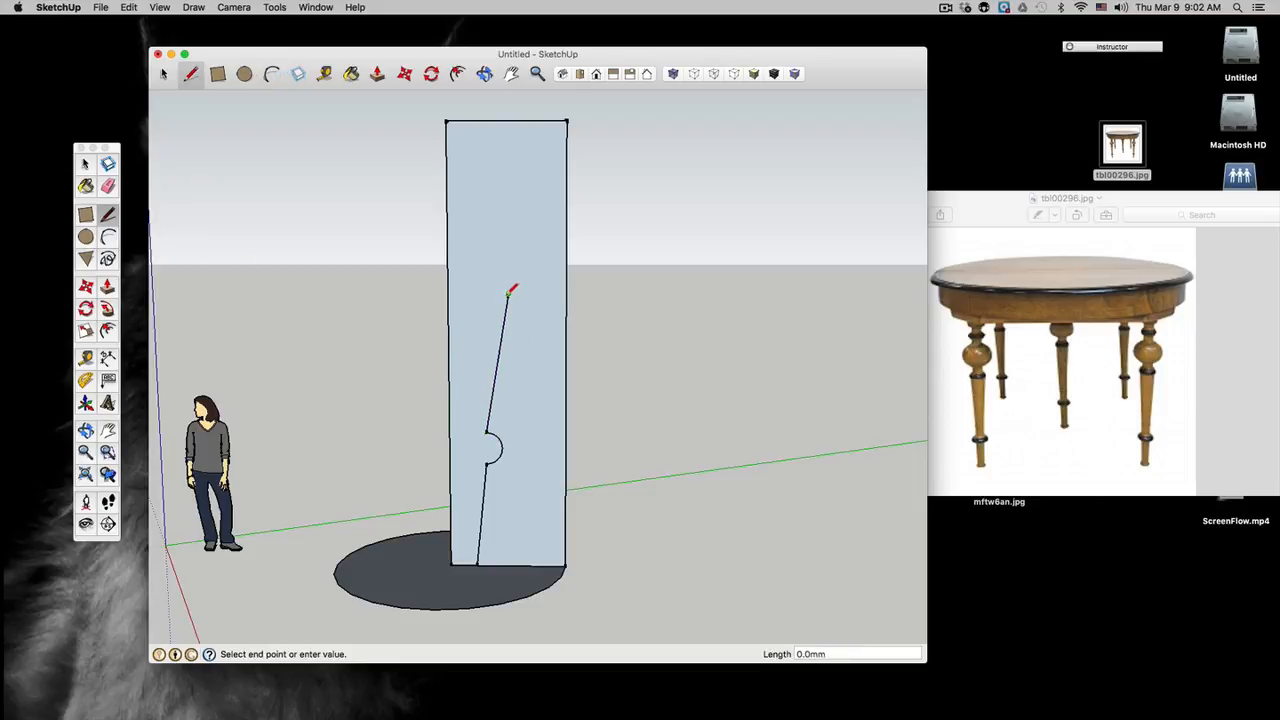
pyautogui.click(108, 236)
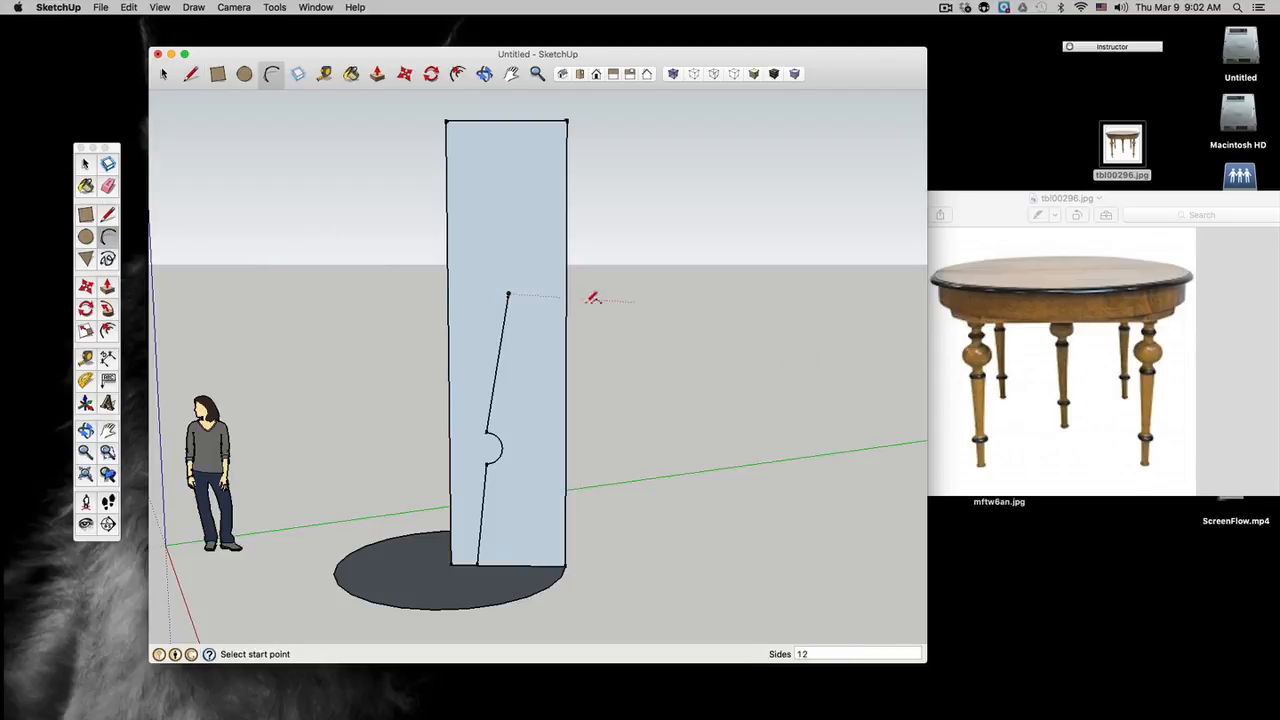
pyautogui.click(508, 294)
pyautogui.click(508, 202)
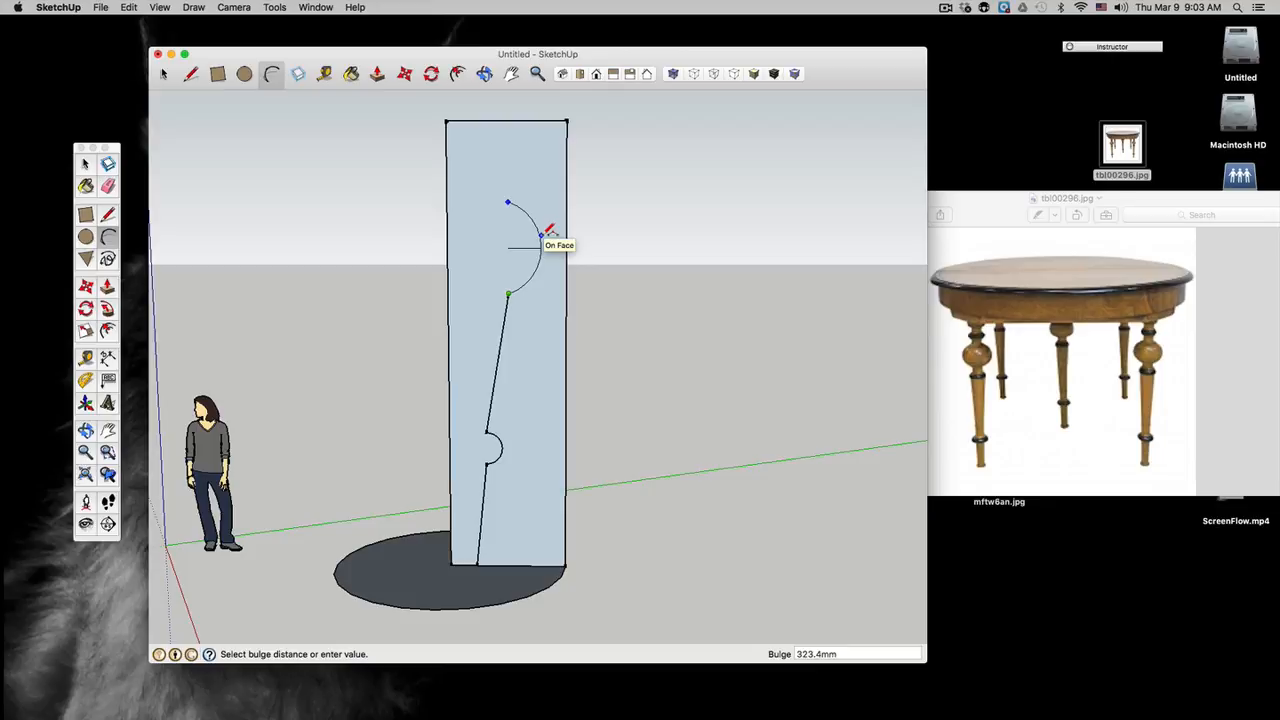
pyautogui.click(549, 233)
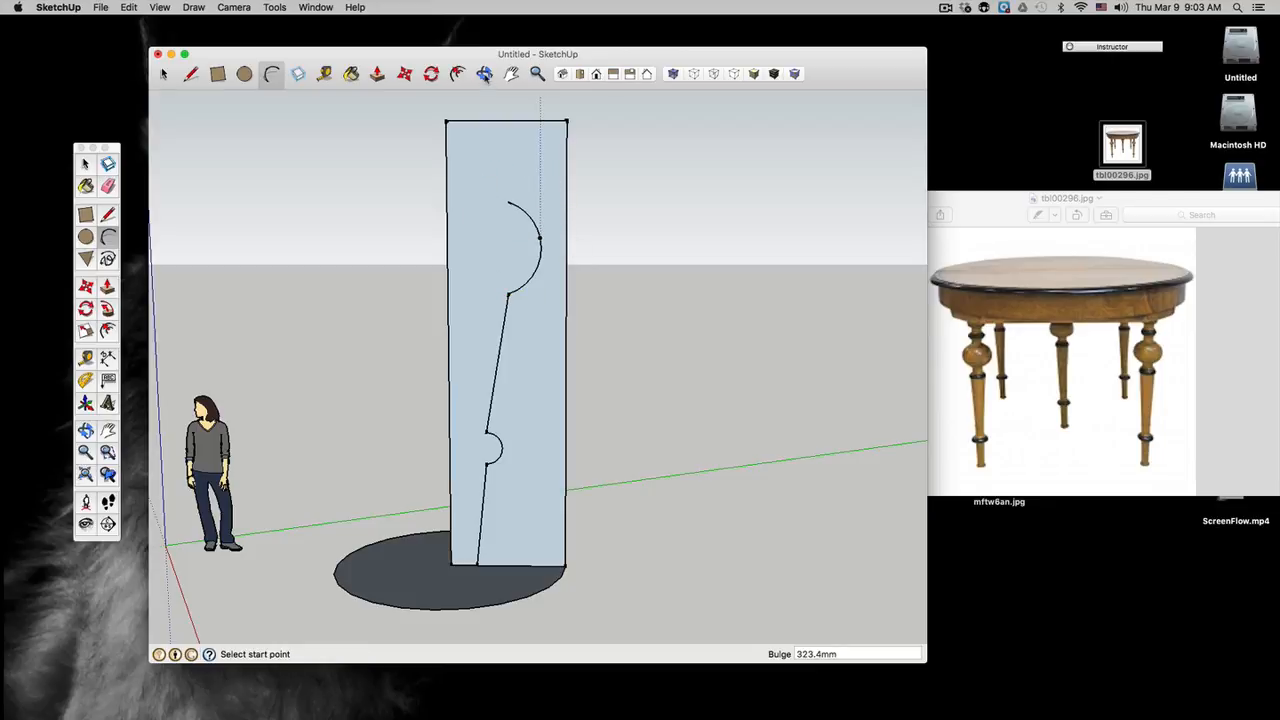
# Draw a short vertical line upward from the top end of the large arc
pyautogui.click(484, 74)
pyautogui.moveTo(514, 174); pyautogui.dragTo(411, 346)
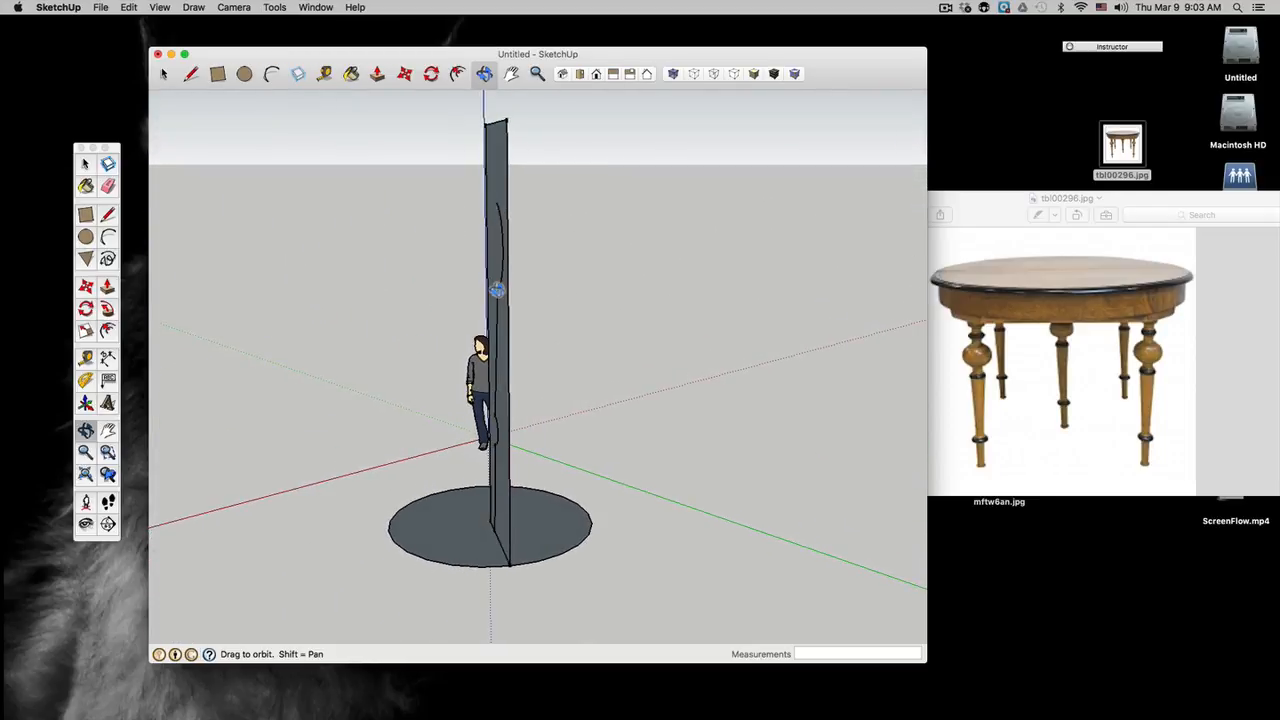
pyautogui.moveTo(456, 290); pyautogui.dragTo(734, 429)
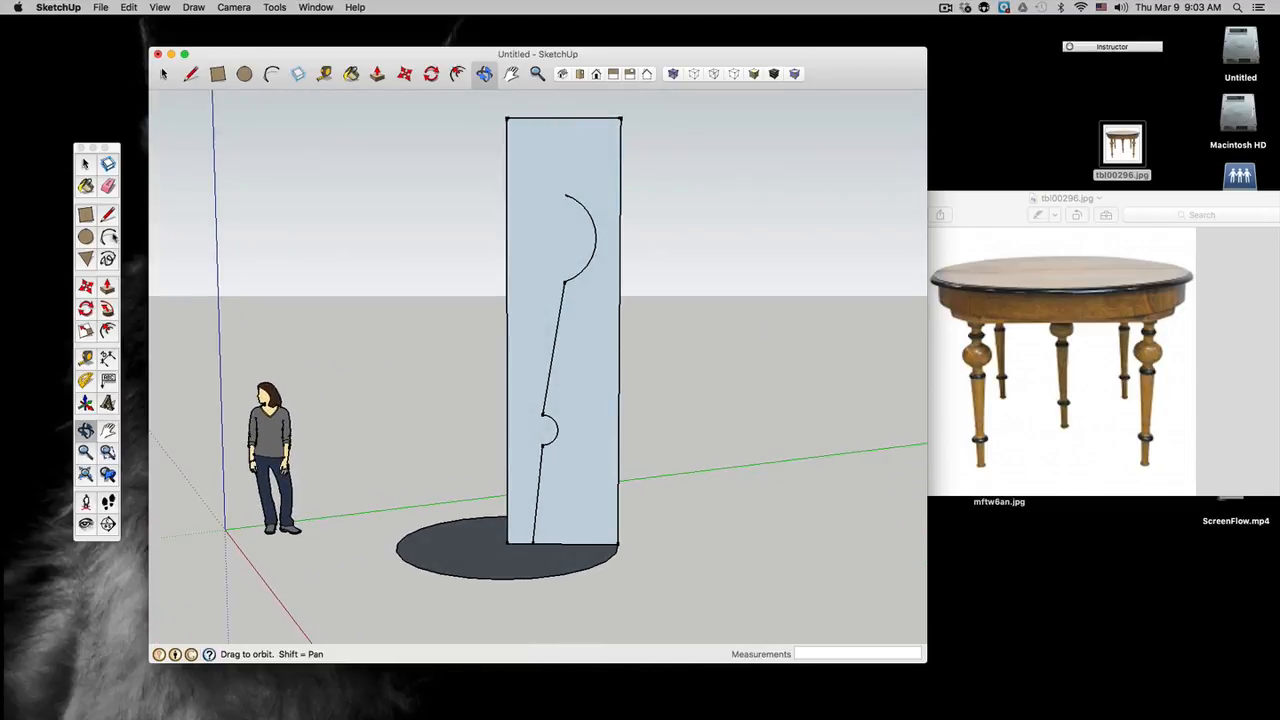
pyautogui.click(108, 215)
pyautogui.click(566, 193)
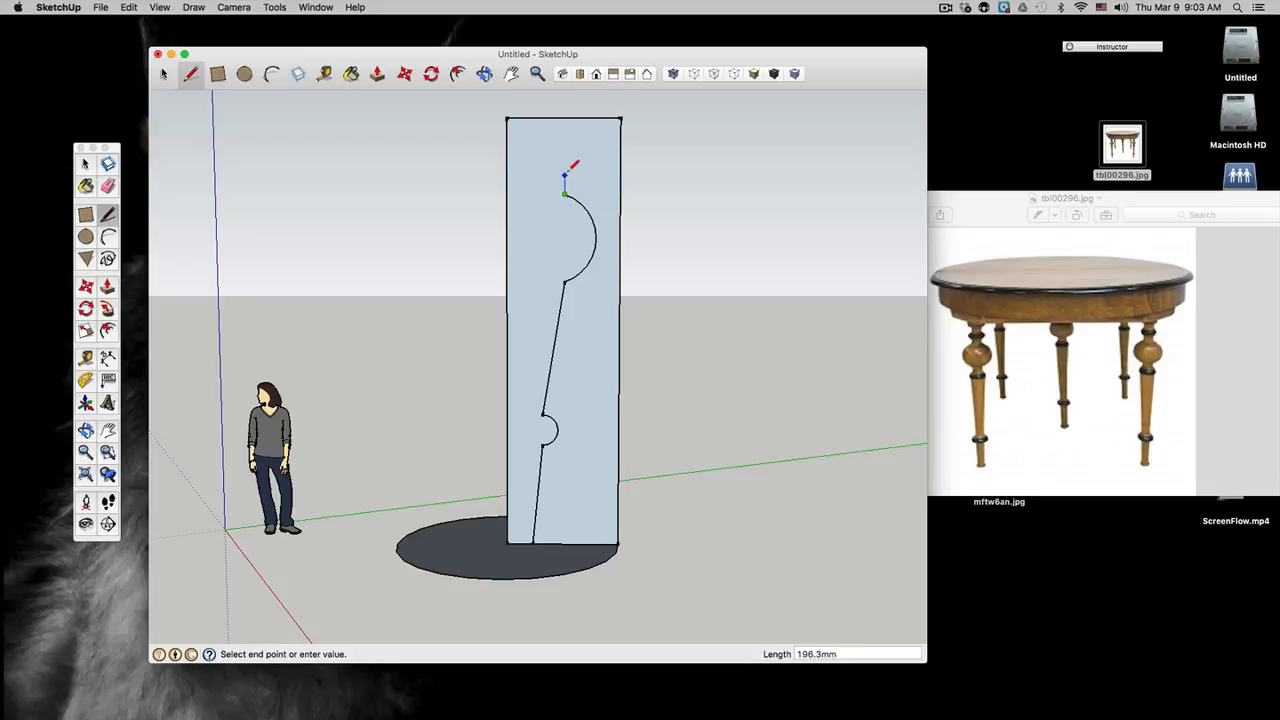
pyautogui.click(565, 172)
# Add an outward half-circle arc with a bulge of about 132 mm above the short vertical line
pyautogui.click(108, 237)
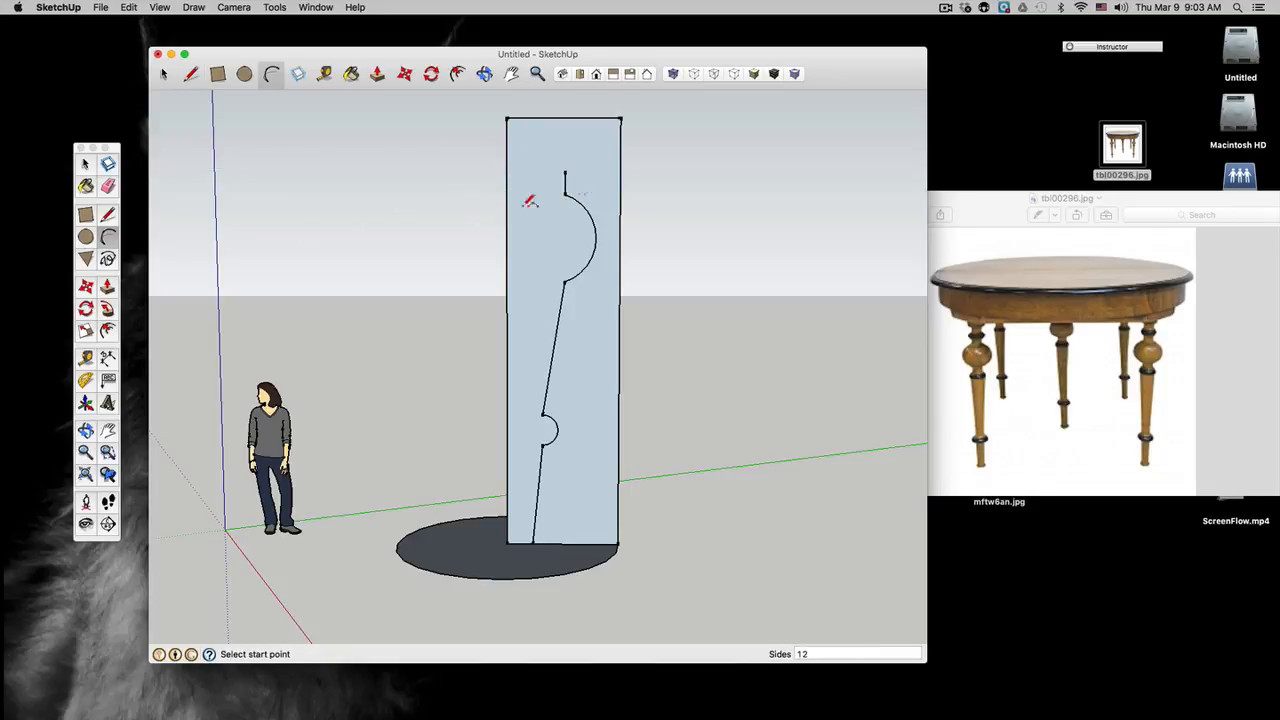
pyautogui.click(565, 144)
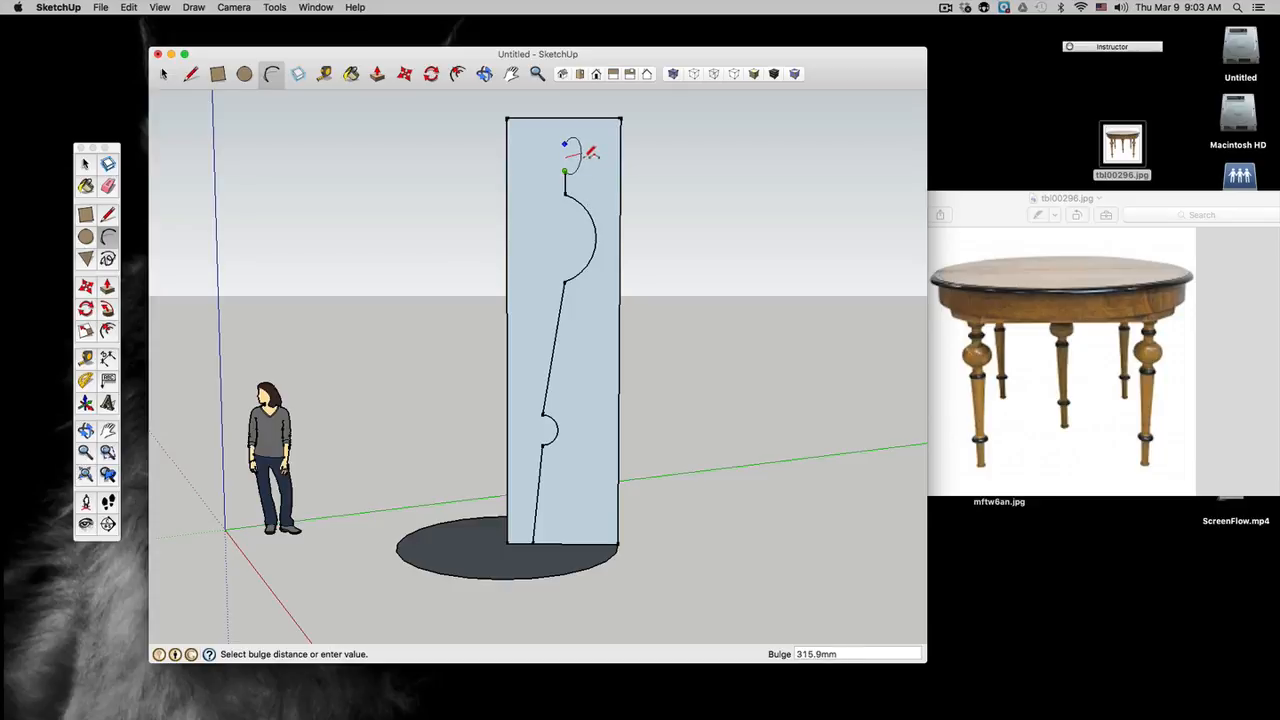
pyautogui.scroll(6, 585, 152)
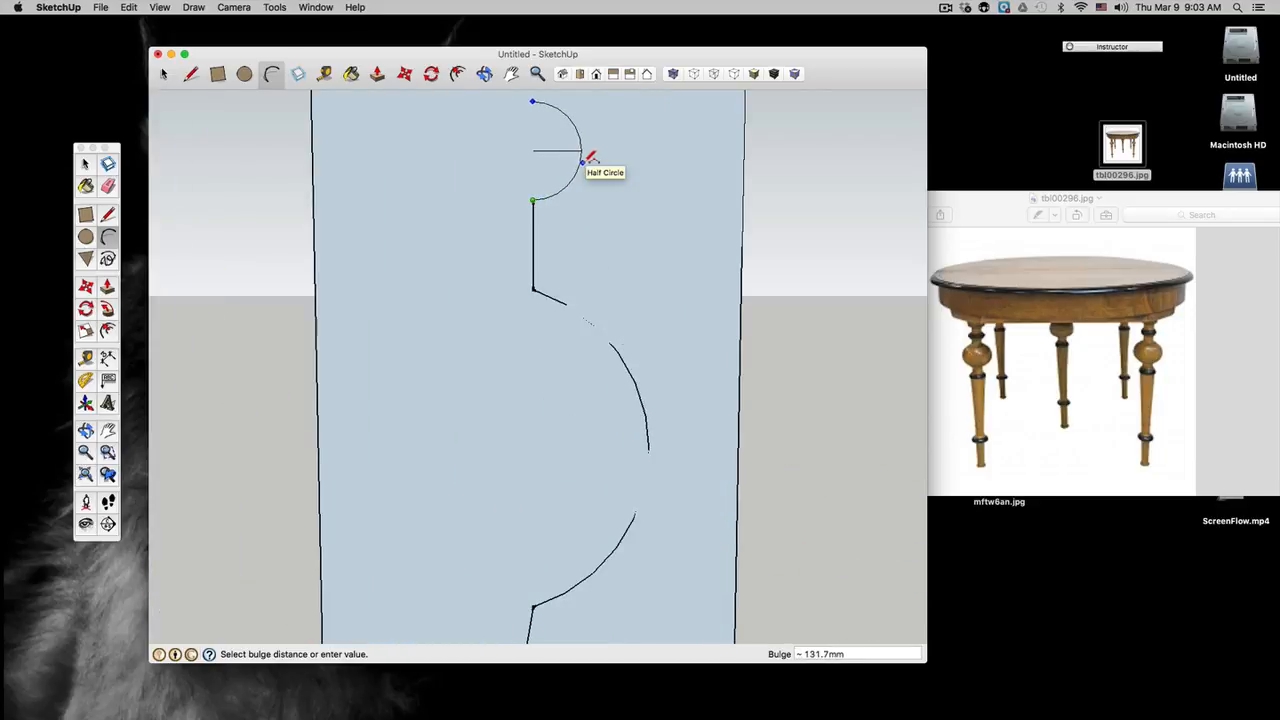
pyautogui.click(586, 159)
pyautogui.scroll(-4, 590, 160)
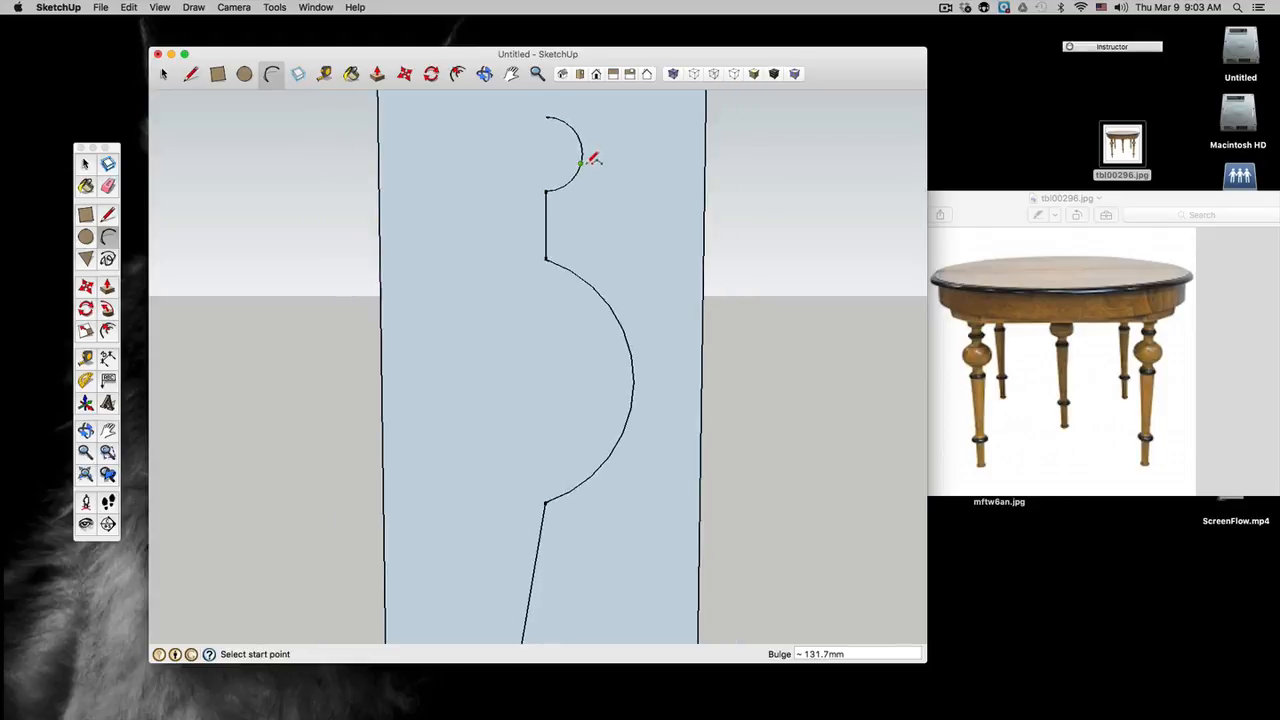
# Close the leg profile with a vertical line about 269 mm long from the upper arc's end to the rectangle's top edge
pyautogui.press('l')
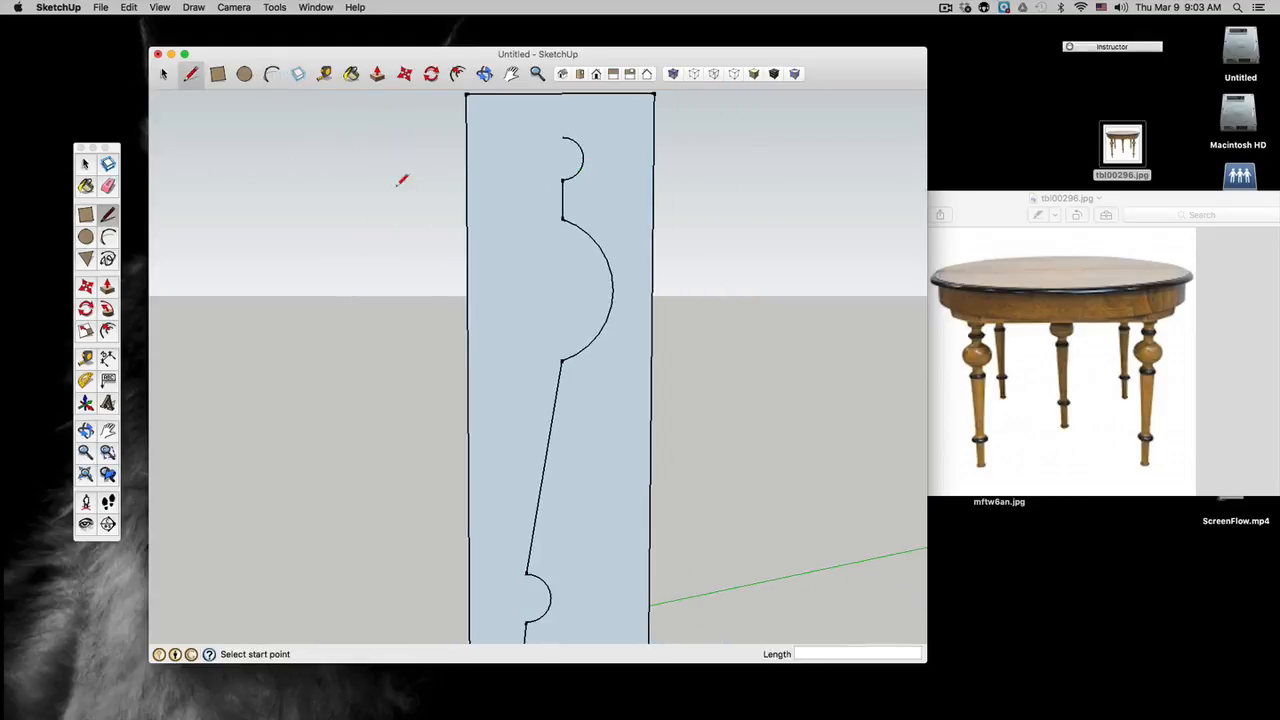
pyautogui.click(563, 137)
pyautogui.click(562, 94)
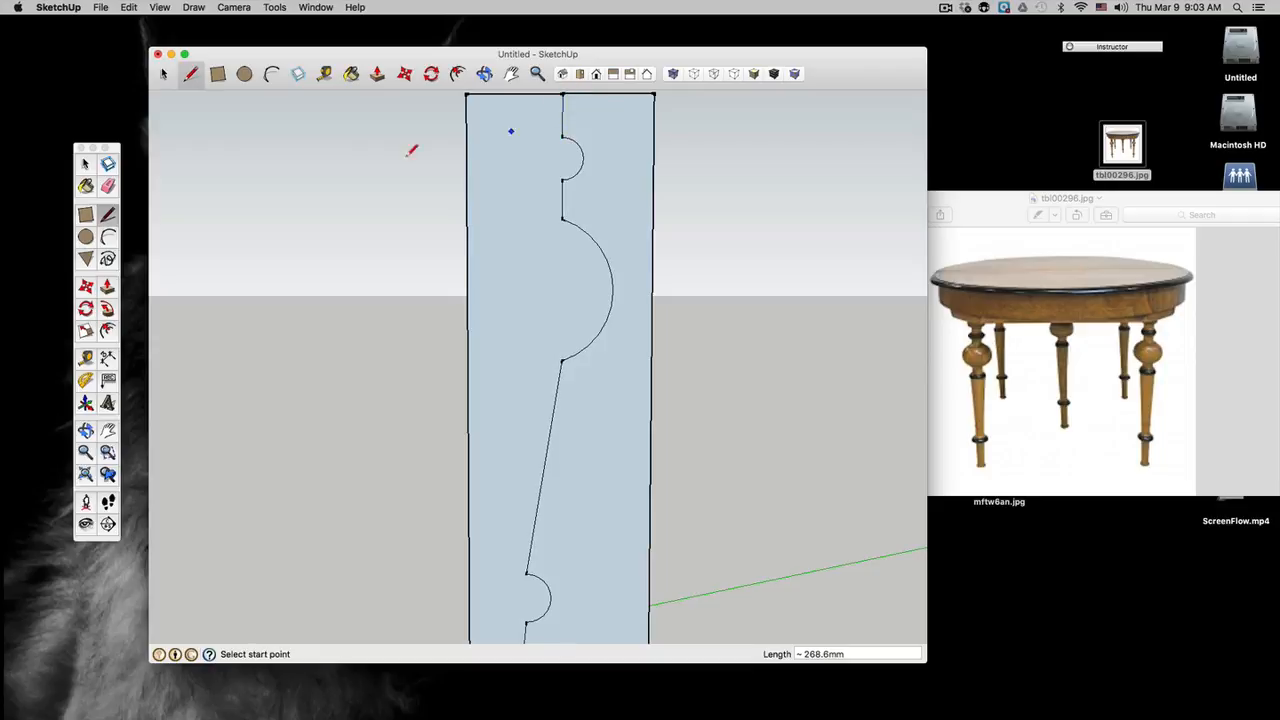
# Check that the profile line splits the upright rectangle into two separate faces by selecting each side individually and both together
pyautogui.press('space')
pyautogui.click(507, 205)
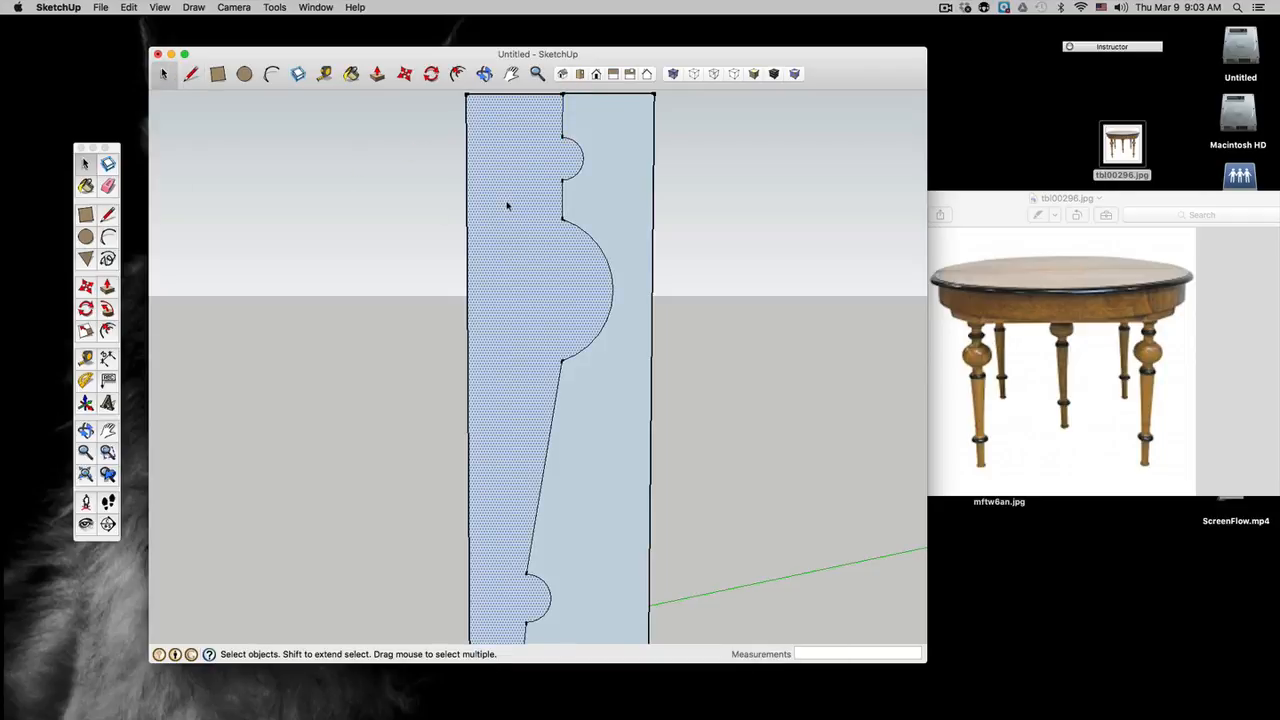
pyautogui.scroll(-2, 507, 205)
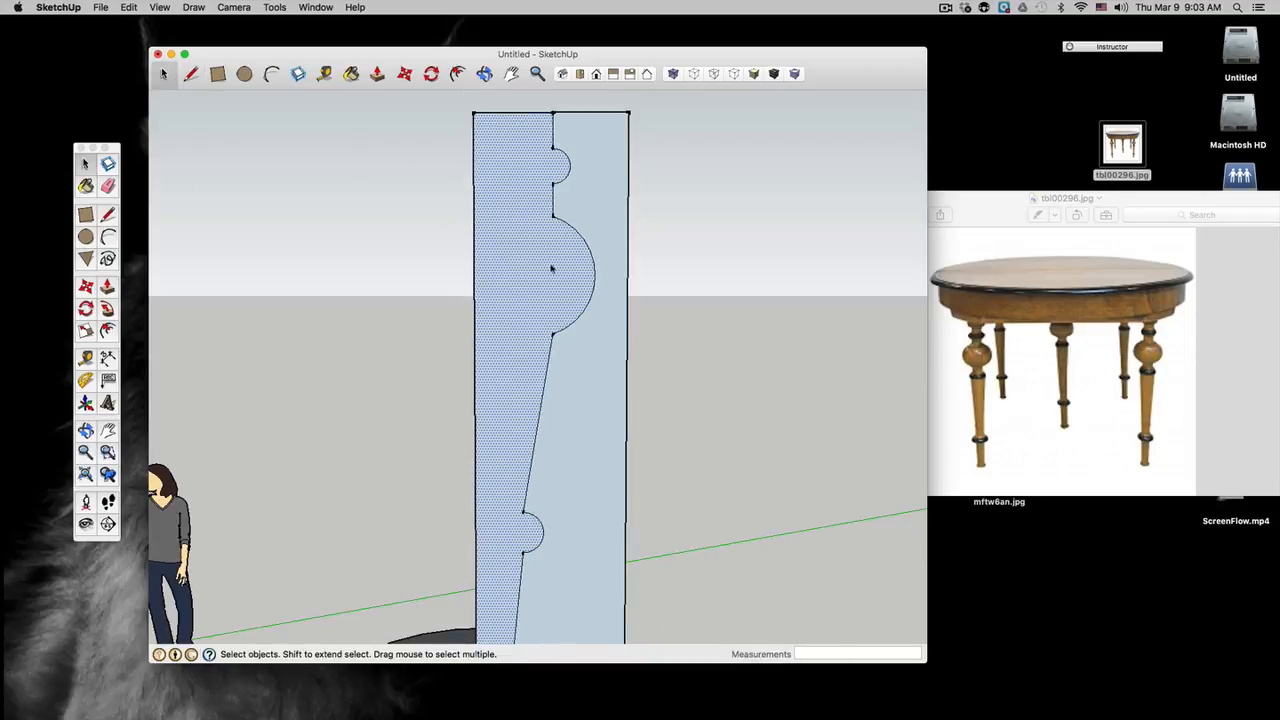
pyautogui.click(600, 216)
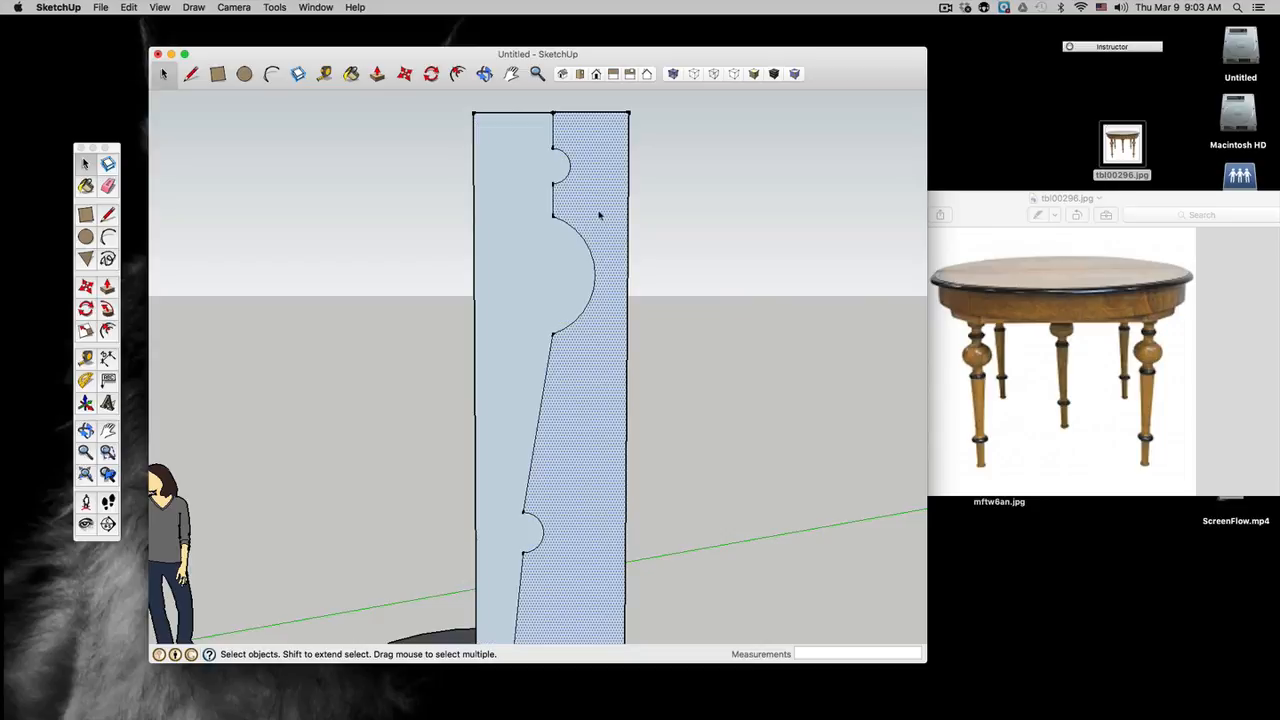
pyautogui.click(543, 278)
pyautogui.click(598, 220)
pyautogui.click(547, 292)
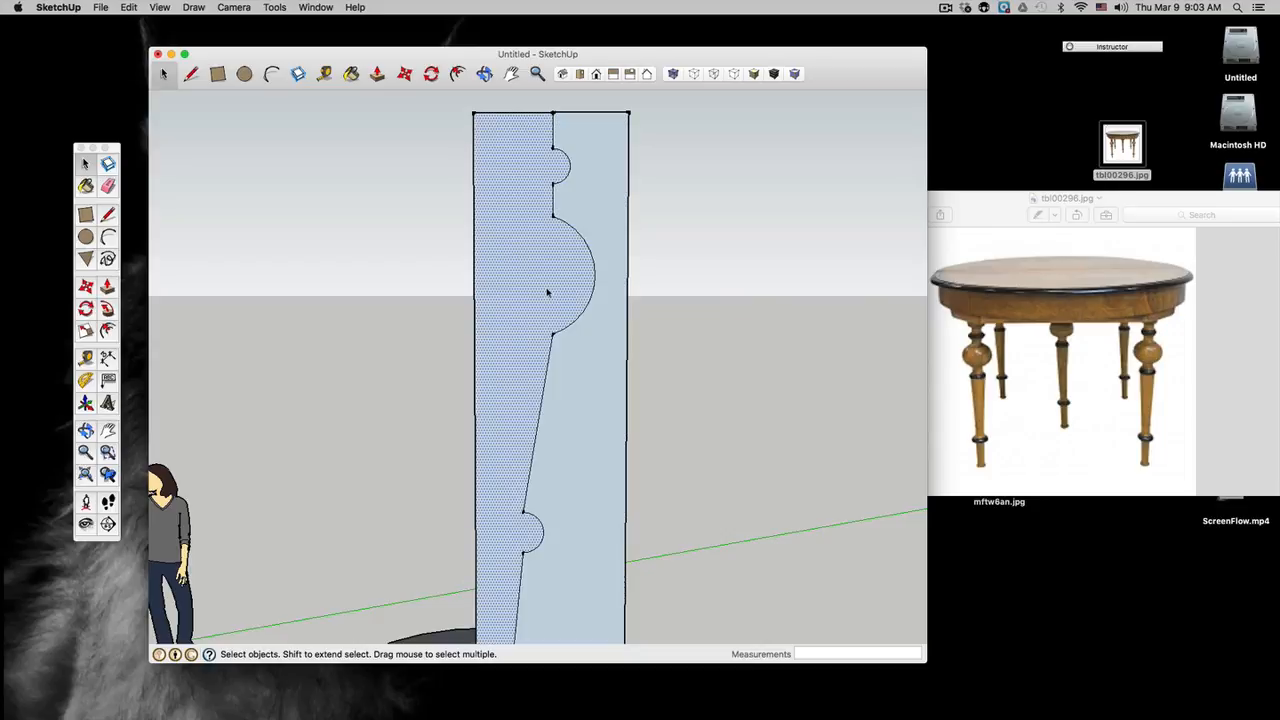
pyautogui.keyDown('shift'); pyautogui.click(613, 213); pyautogui.keyUp('shift')
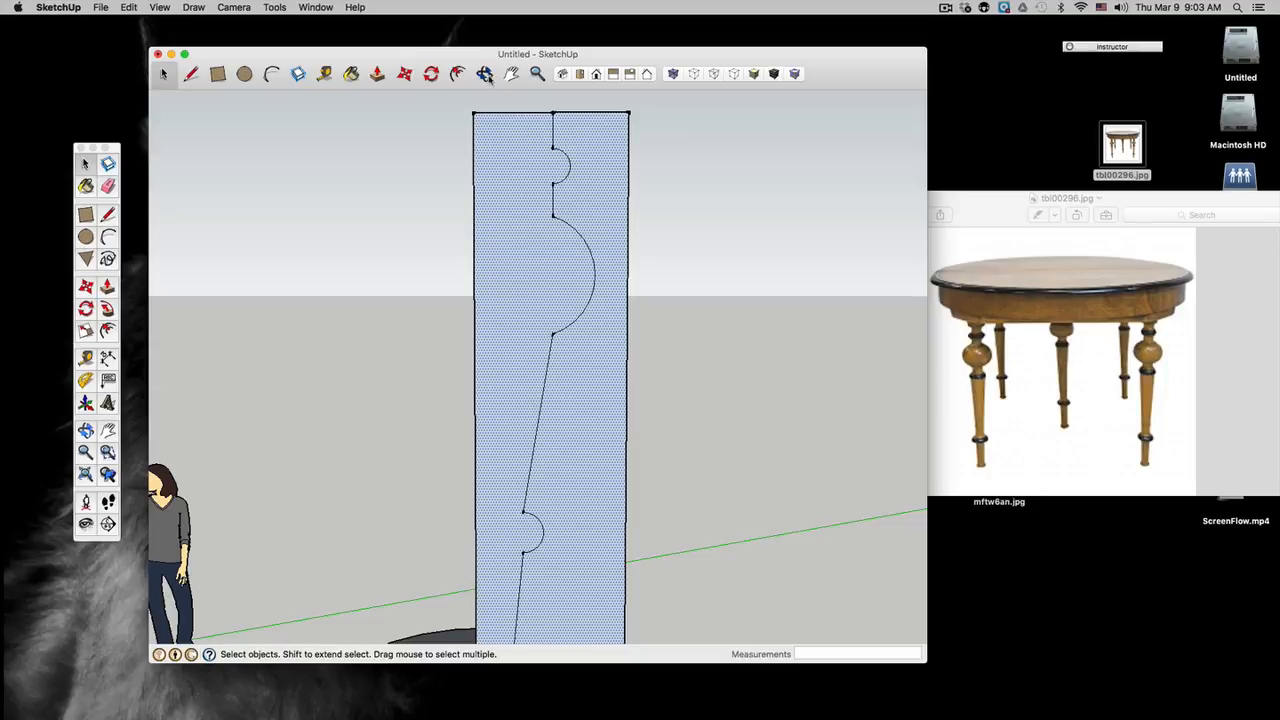
# Delete the waste face outside the leg profile together with its outer edges and the leftover edge across the circle
pyautogui.click(484, 73)
pyautogui.moveTo(520, 160); pyautogui.dragTo(703, 309)
pyautogui.scroll(-3, 700, 306)
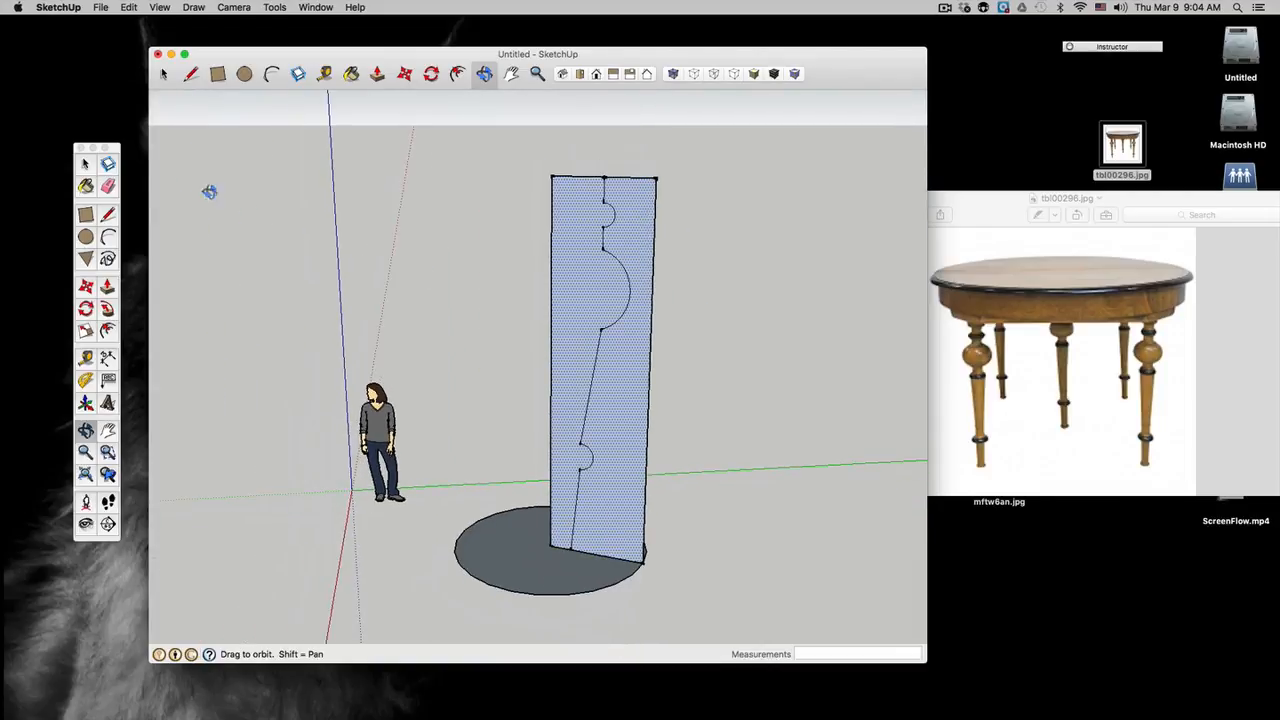
pyautogui.click(85, 163)
pyautogui.click(738, 255)
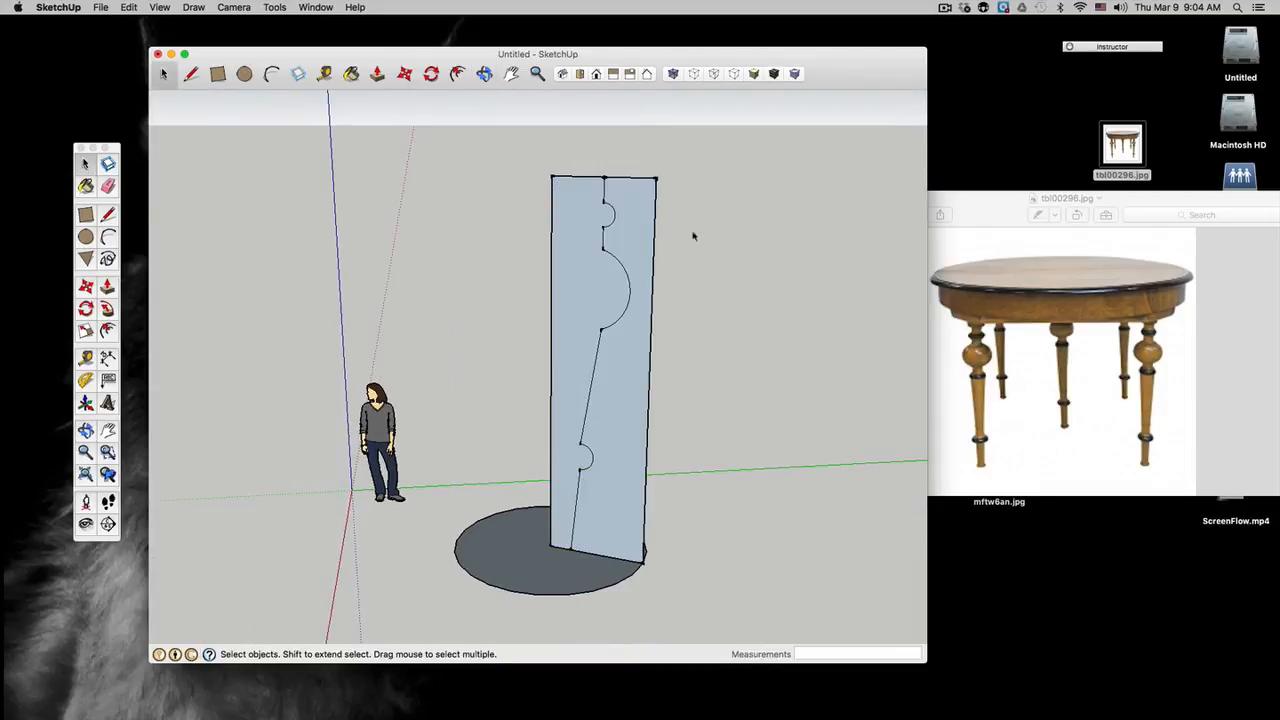
pyautogui.click(642, 202)
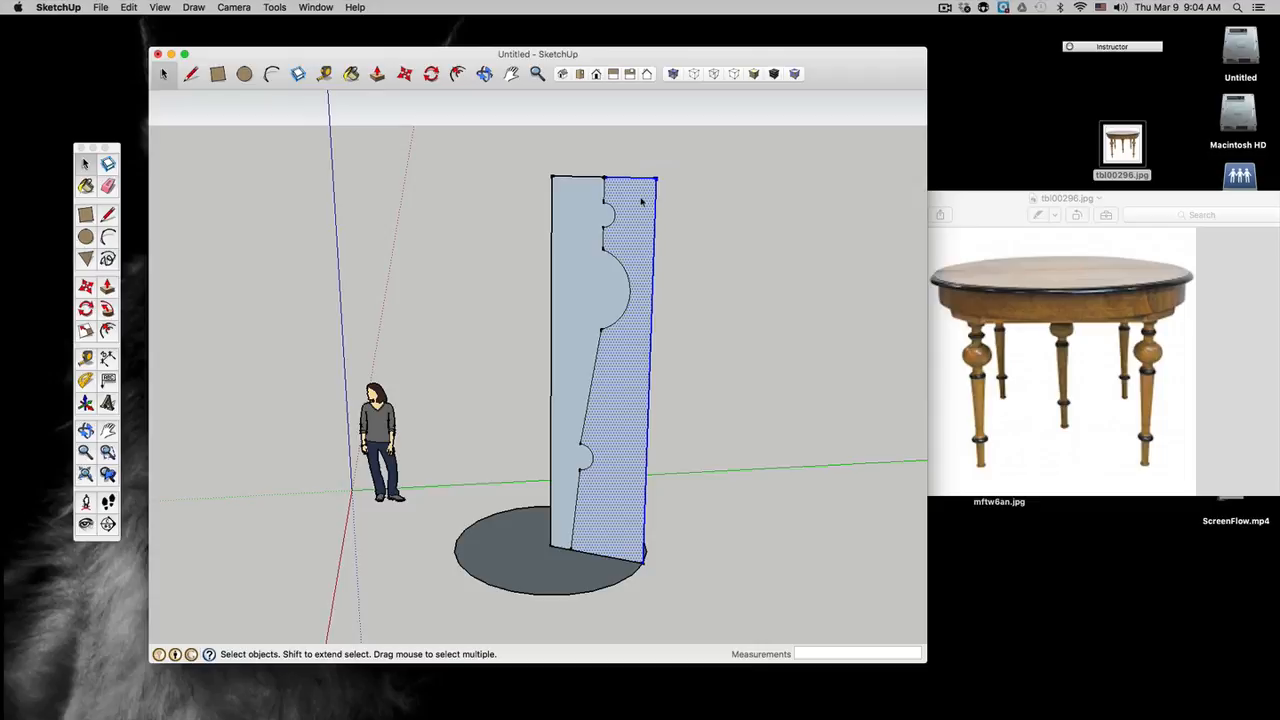
pyautogui.press('Delete')
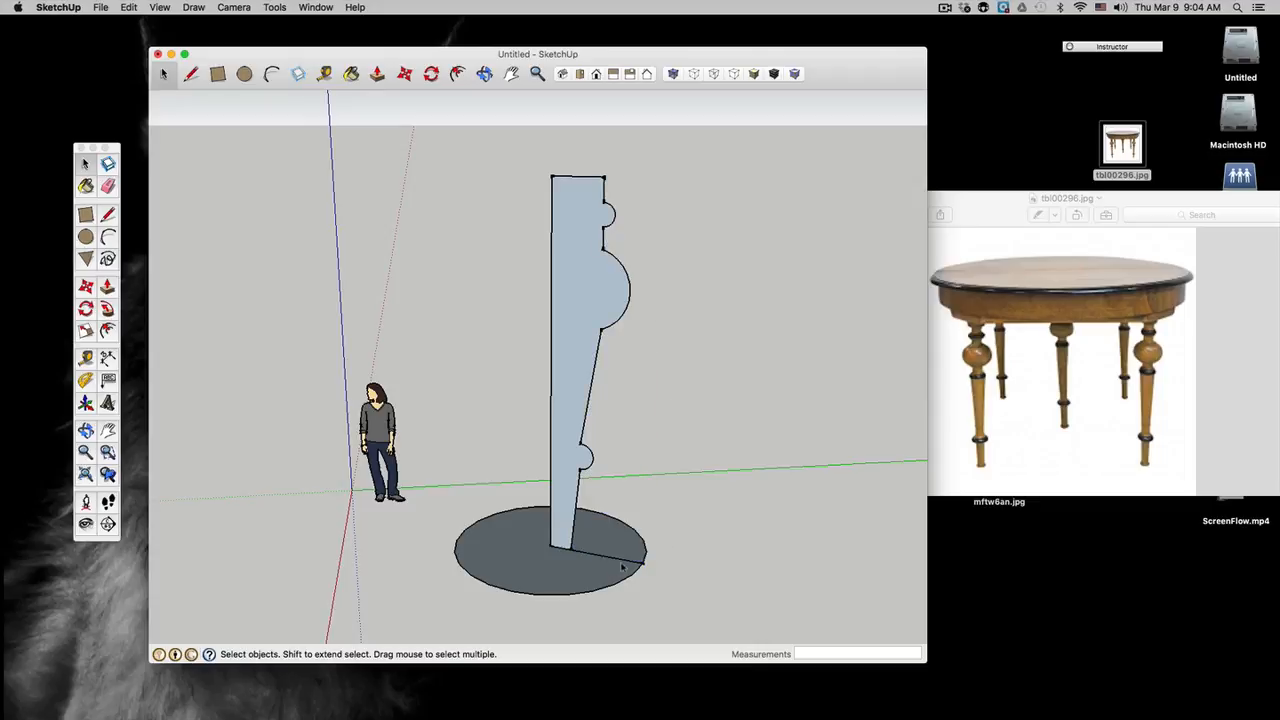
pyautogui.press('Delete')
# Sweep the leg profile around the circle's edge with Follow Me to form the turned leg
pyautogui.press('p')
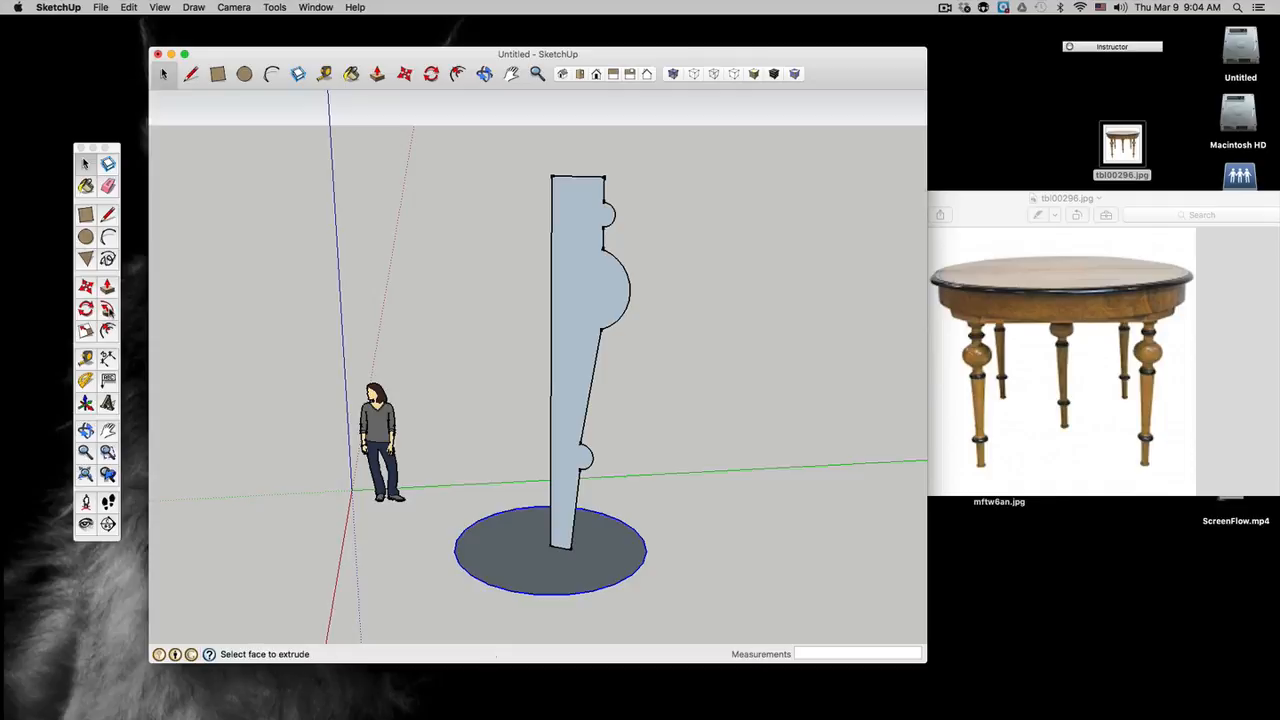
pyautogui.click(585, 293)
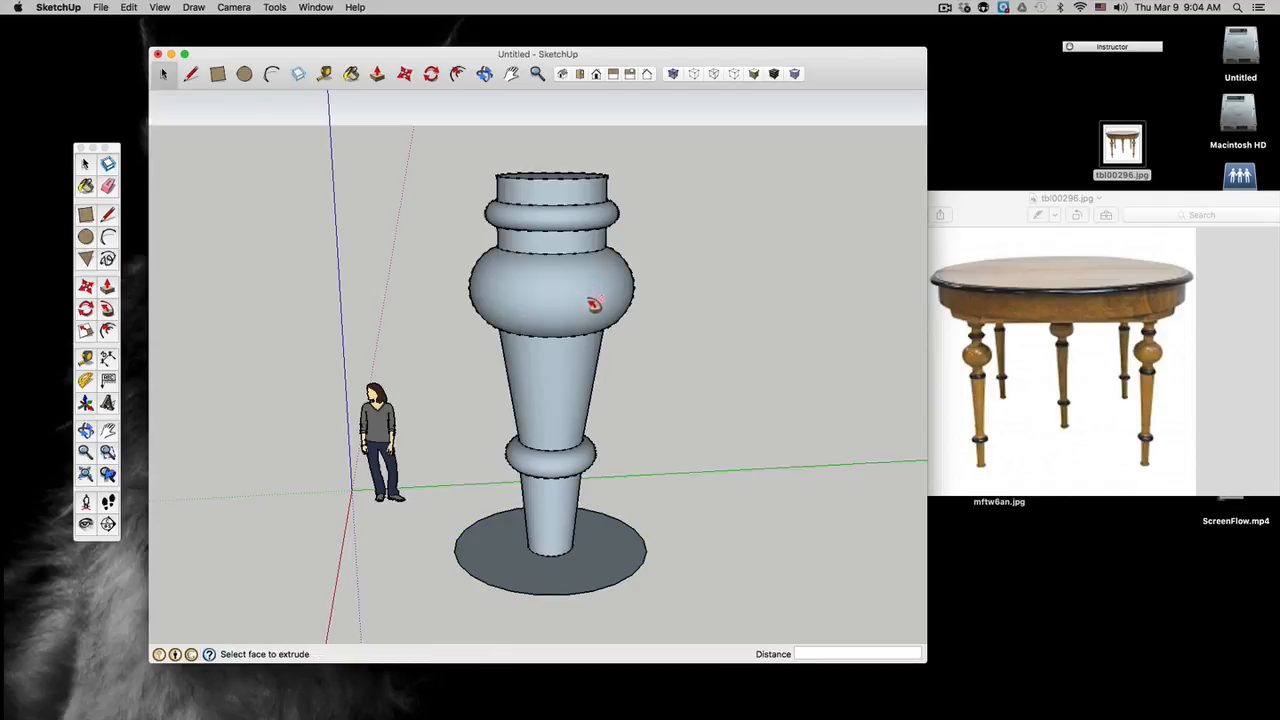
# Delete the guide circle and its face beneath the turned leg
pyautogui.click(484, 73)
pyautogui.moveTo(663, 363); pyautogui.dragTo(740, 411)
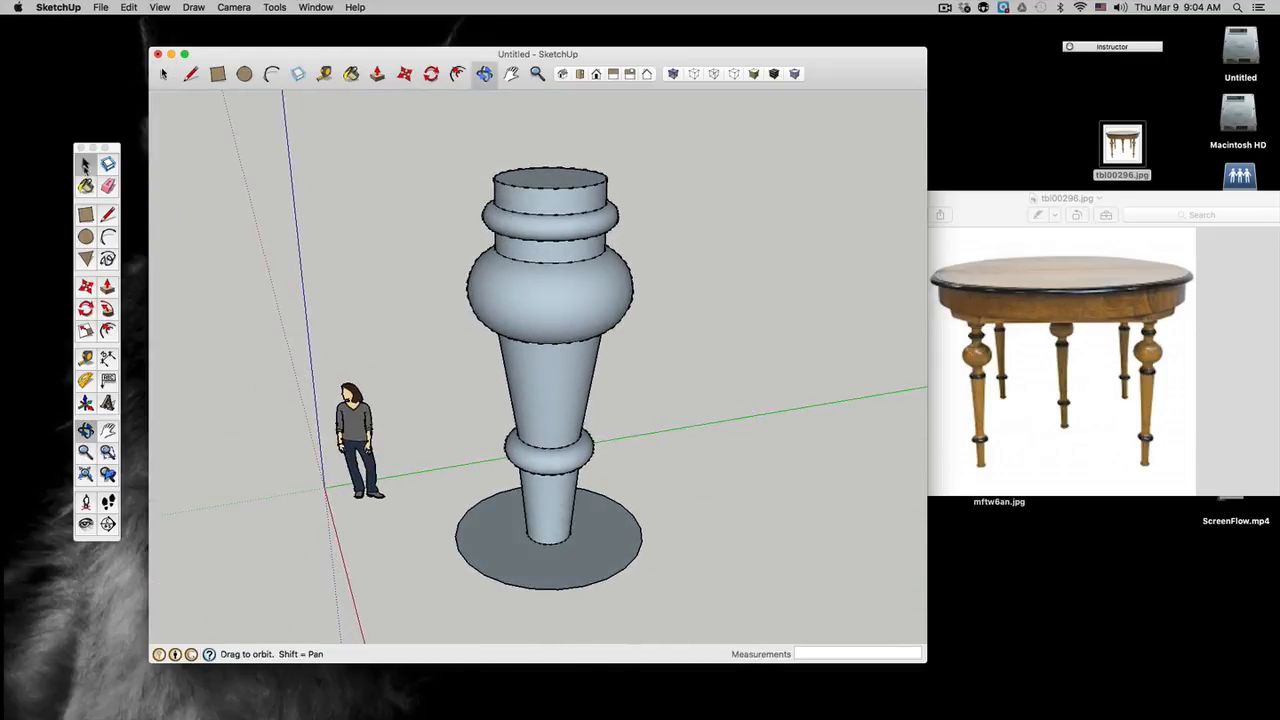
pyautogui.click(85, 163)
pyautogui.click(590, 587)
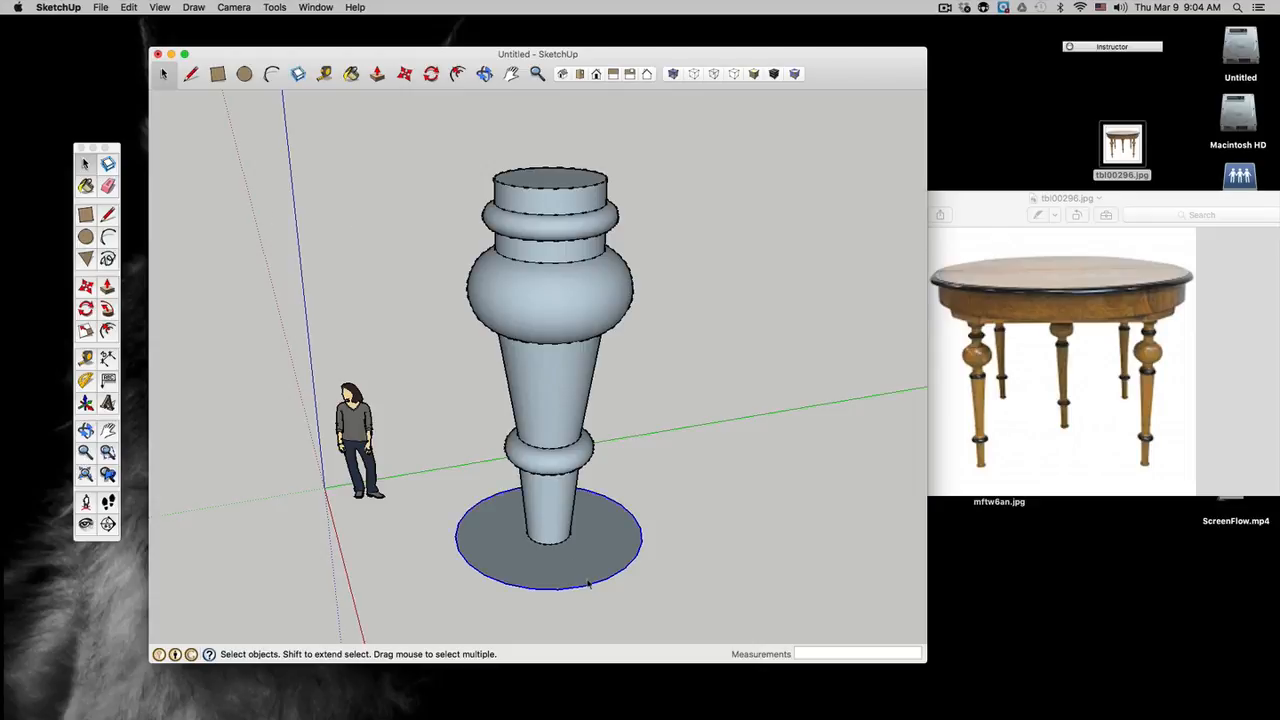
pyautogui.press('Delete')
# Select the whole leg and scale it down uniformly in two passes, using a factor of about 0.7 for the second
pyautogui.moveTo(427, 137); pyautogui.dragTo(688, 606)
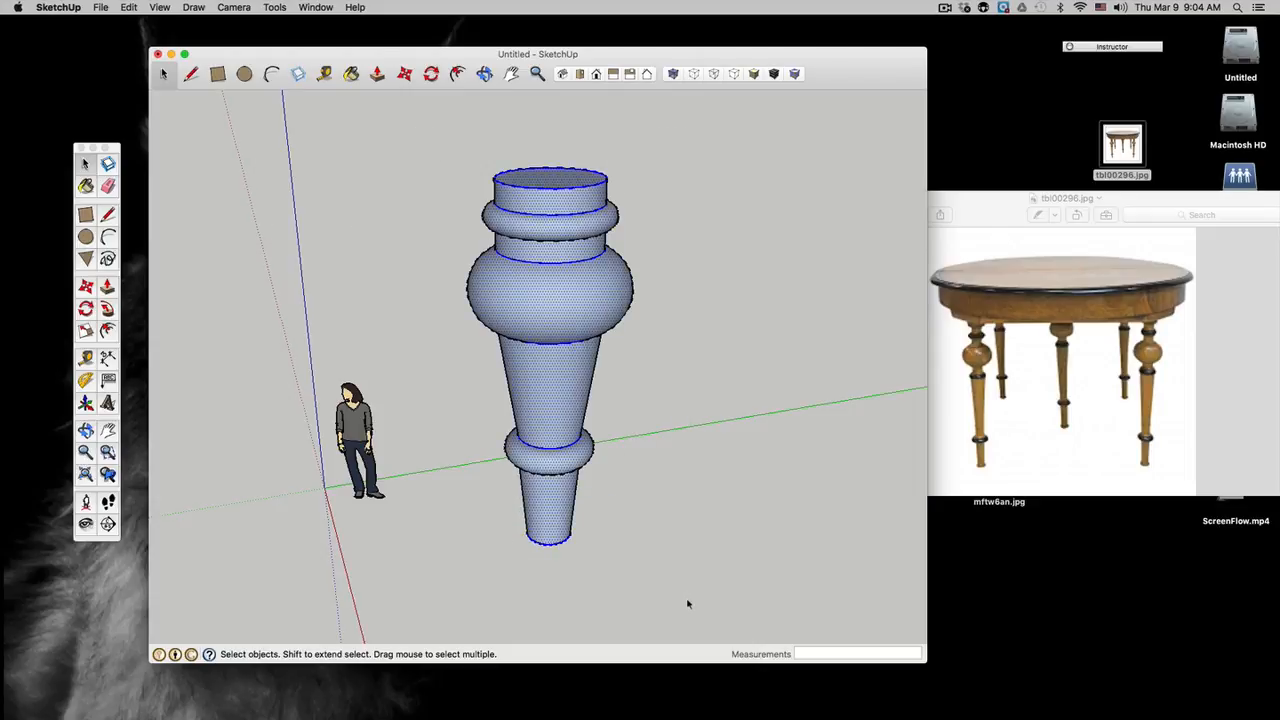
pyautogui.click(85, 331)
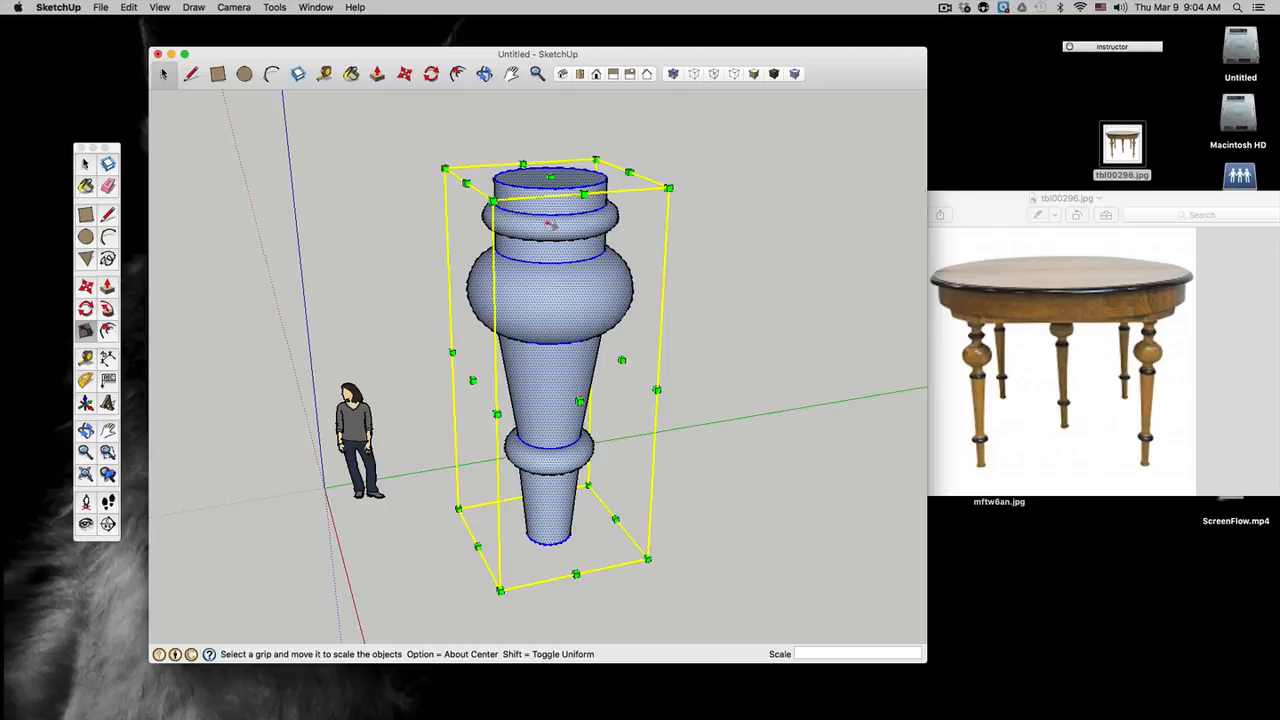
pyautogui.moveTo(446, 168); pyautogui.dragTo(596, 258)
pyautogui.moveTo(545, 418)
pyautogui.mouseDown()
pyautogui.moveTo(483, 429)
pyautogui.moveTo(545, 419)
pyautogui.mouseUp()
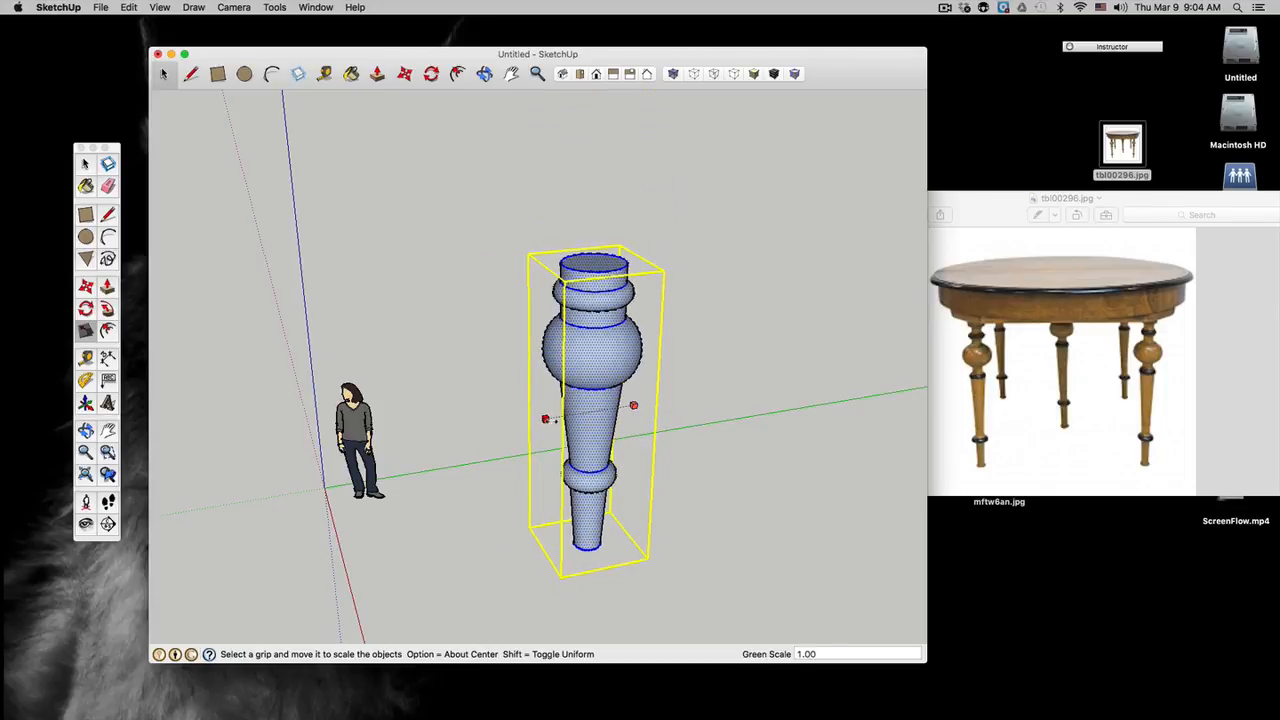
pyautogui.moveTo(528, 254); pyautogui.dragTo(566, 348)
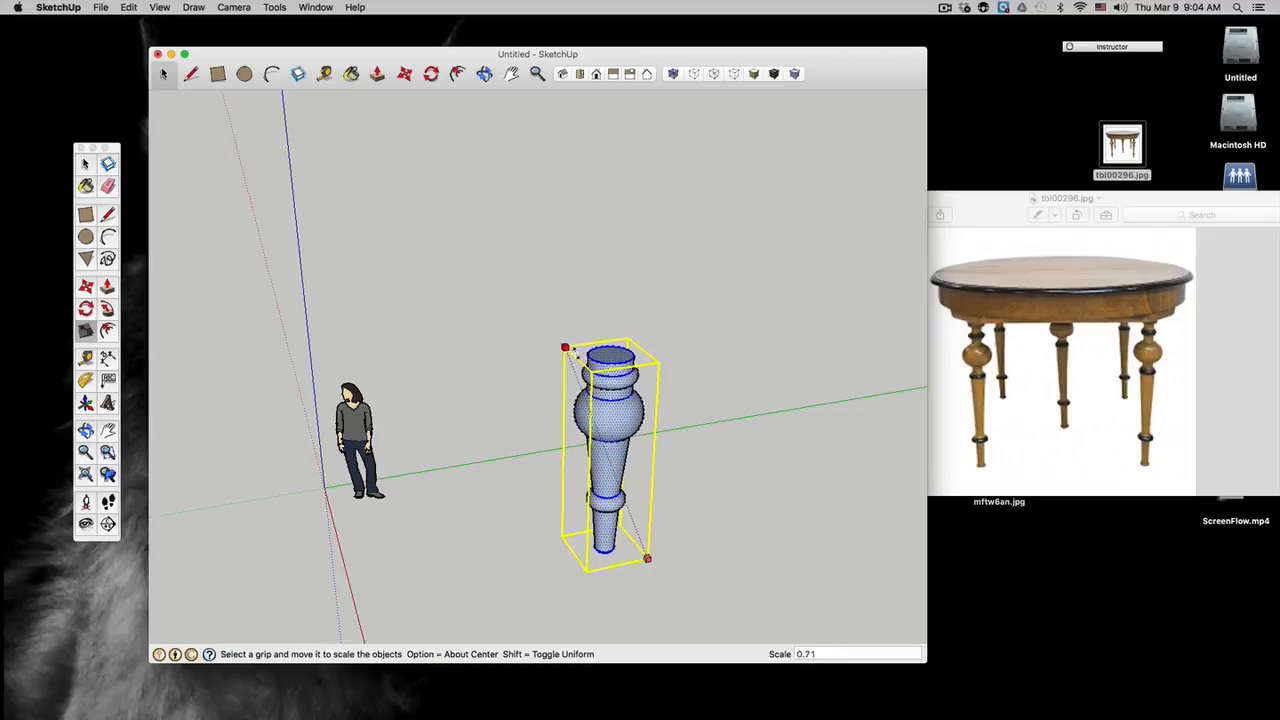
pyautogui.click(85, 163)
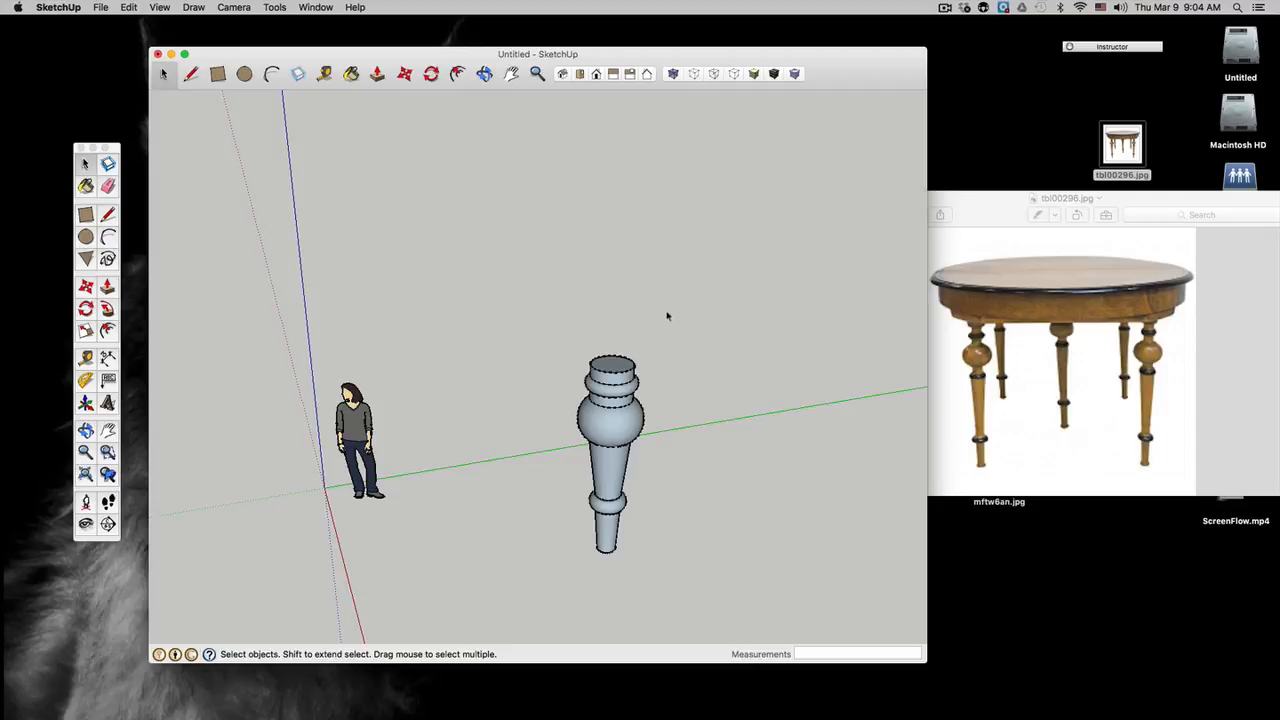
pyautogui.click(484, 75)
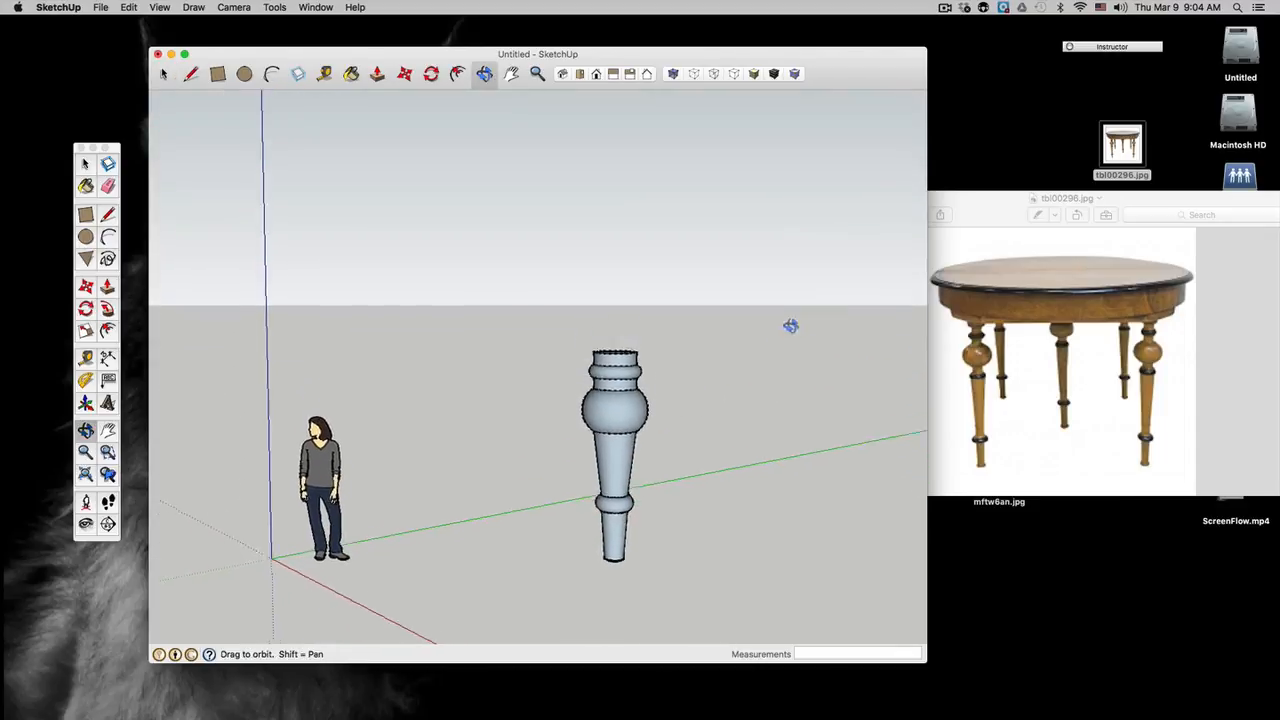